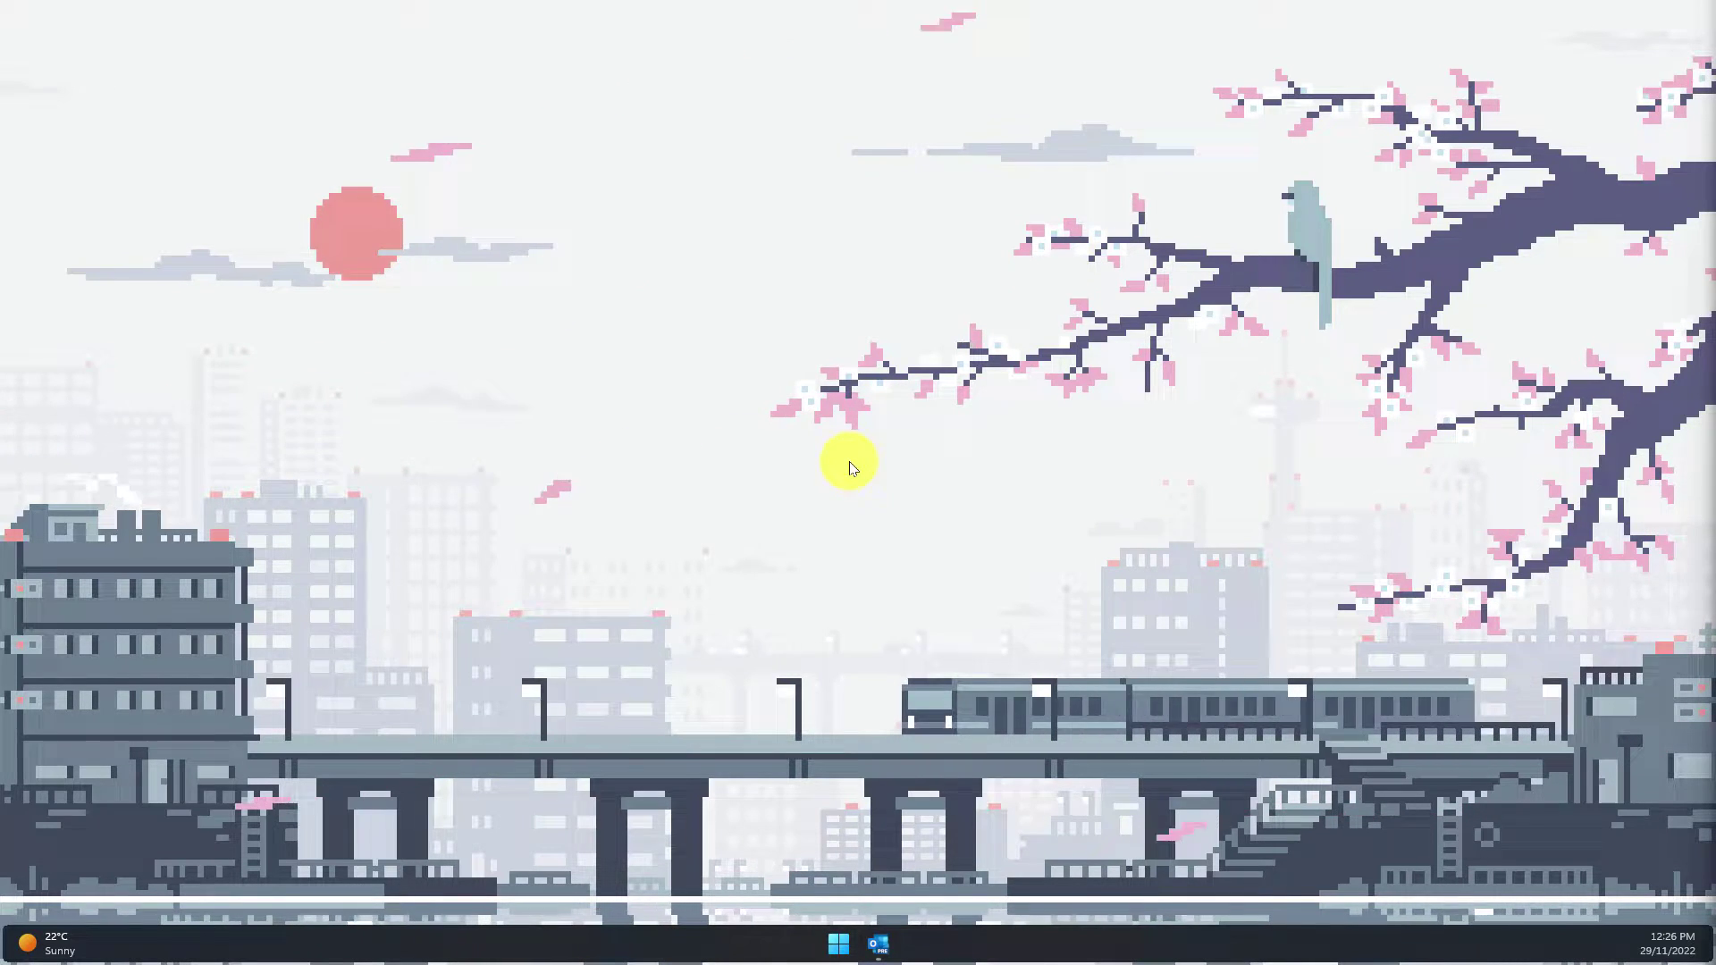
- Launch Outlook from the taskbar into the Nov 28–Dec 02 work week calendar
{"action": "left_click", "coordinate": [862, 951]}
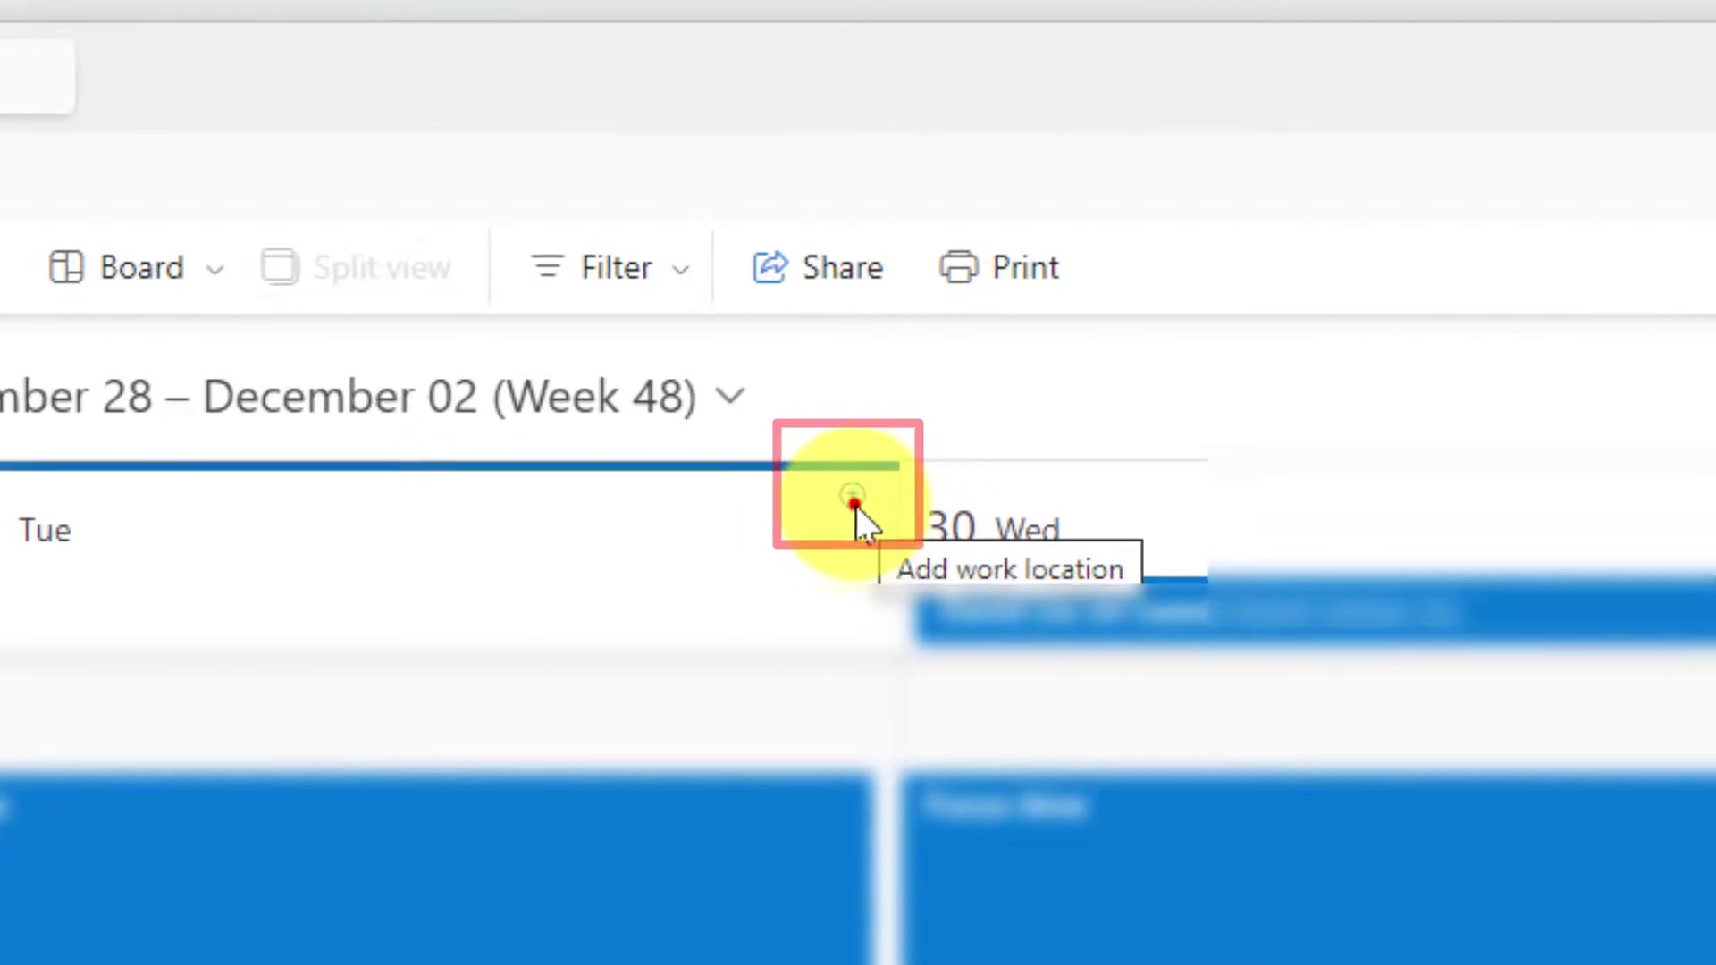
- Open the work hours and location schedule via Nov 29's work location menu
{"action": "left_click", "coordinate": [860, 520]}
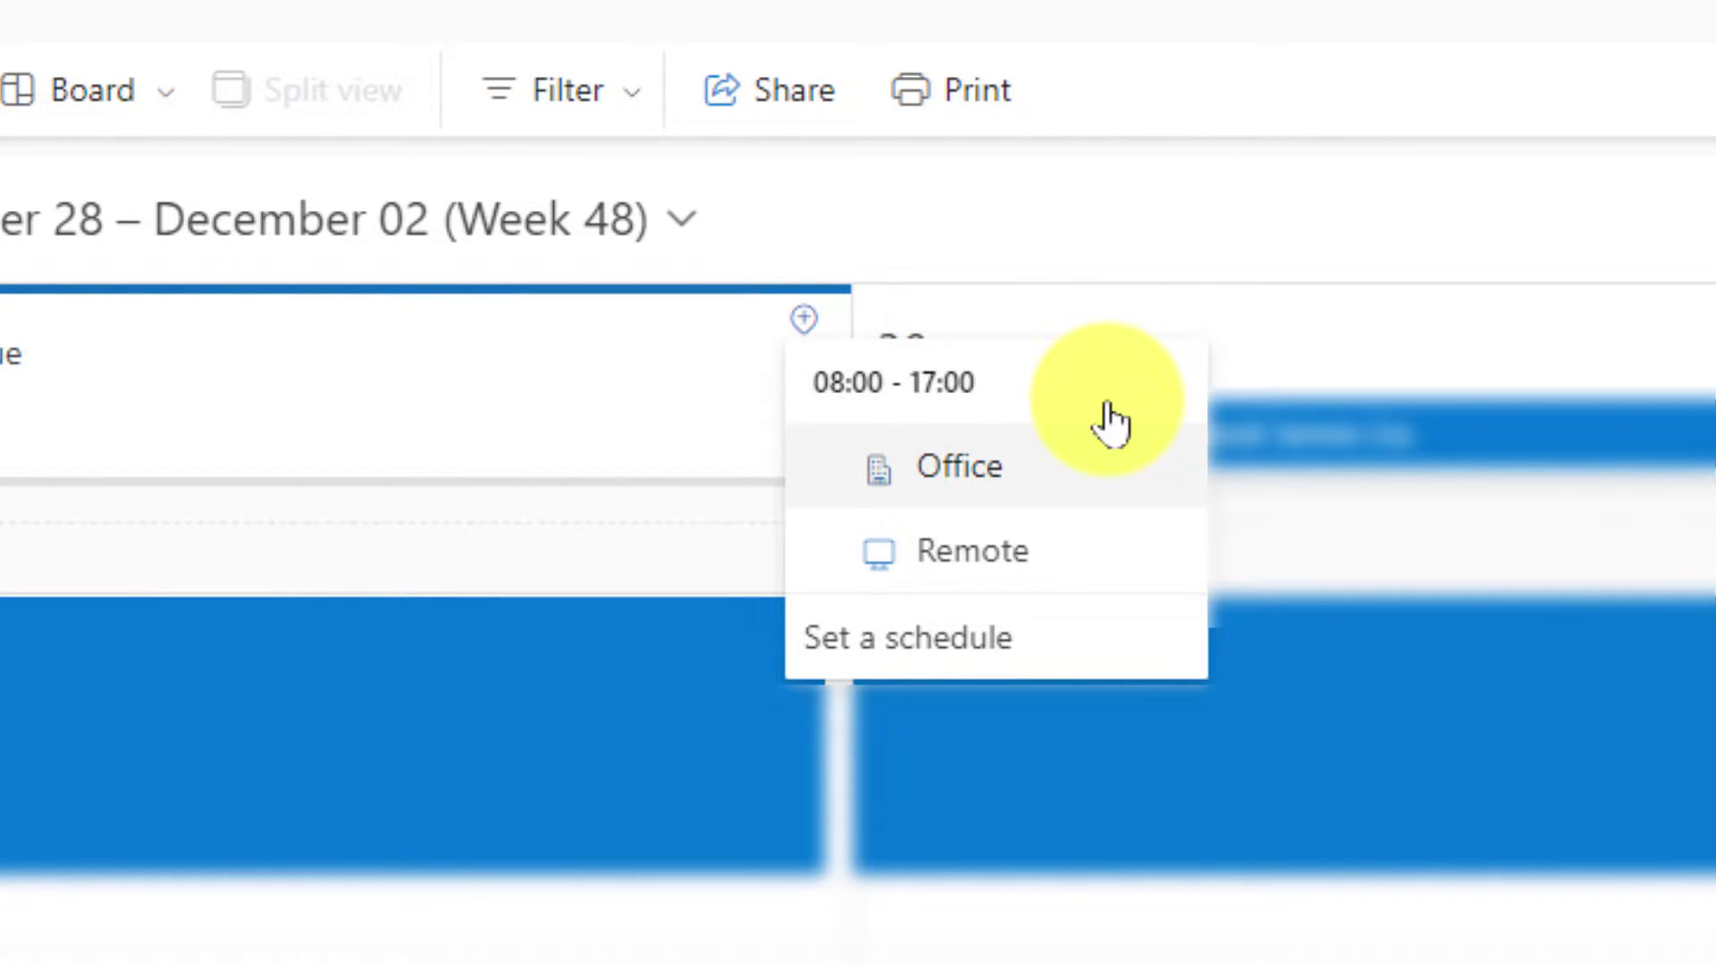
{"action": "key", "text": "Down"}
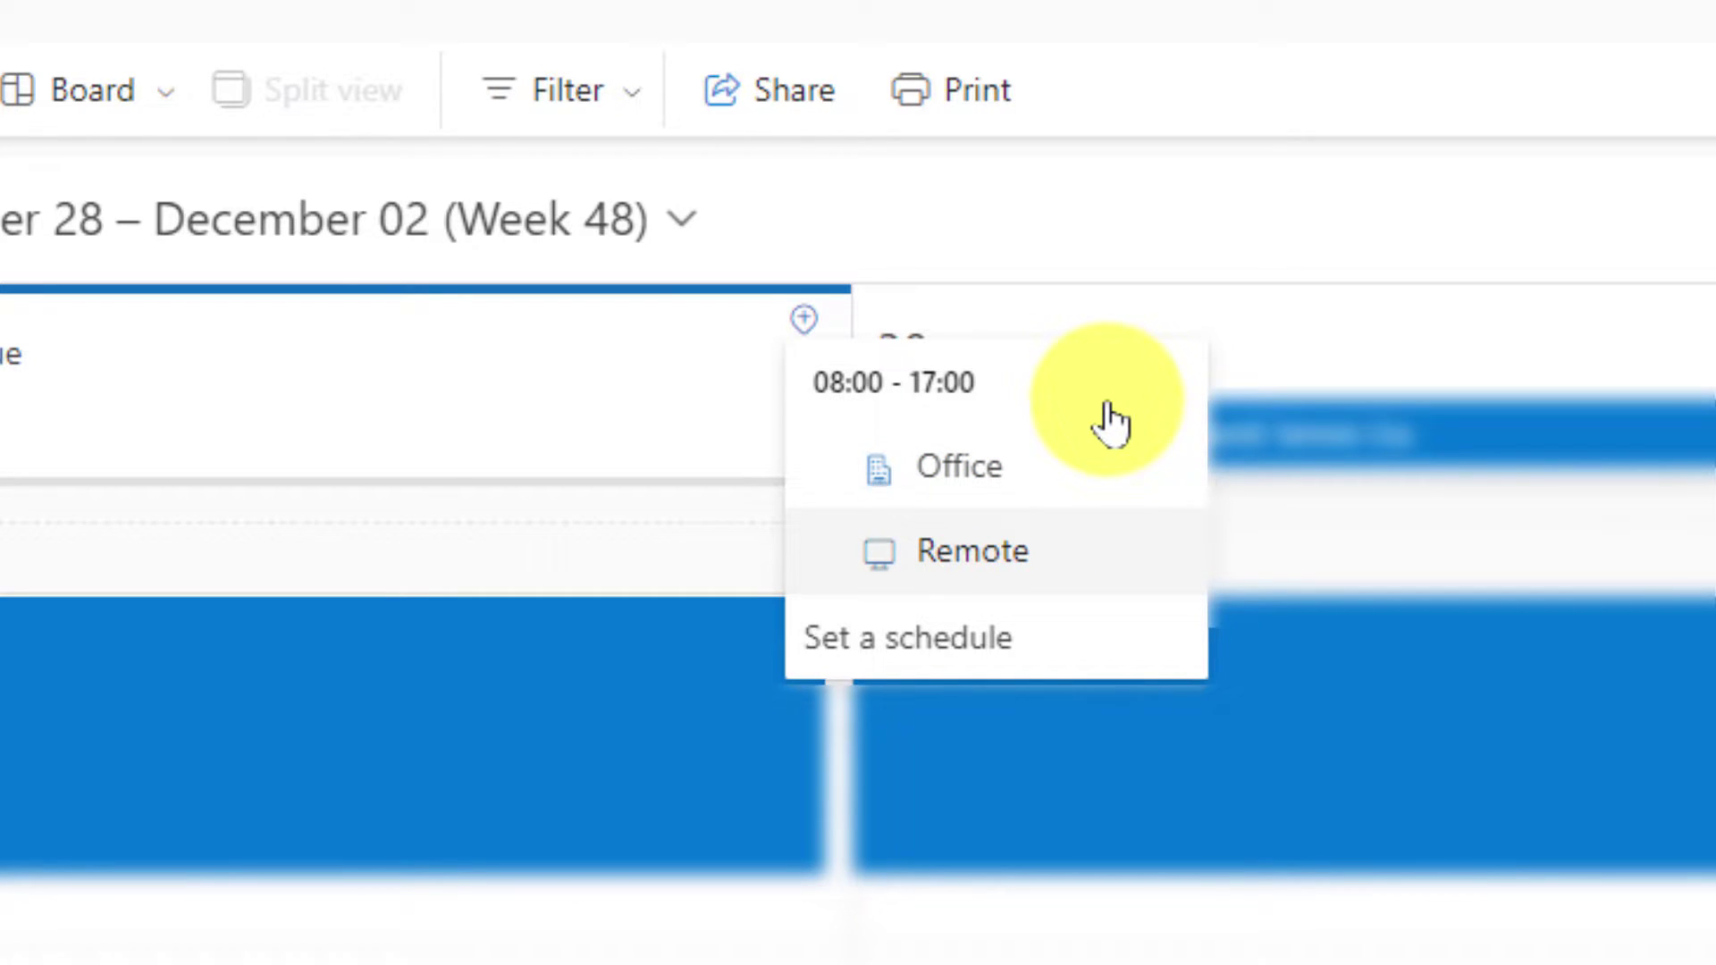
{"action": "key", "text": "Down"}
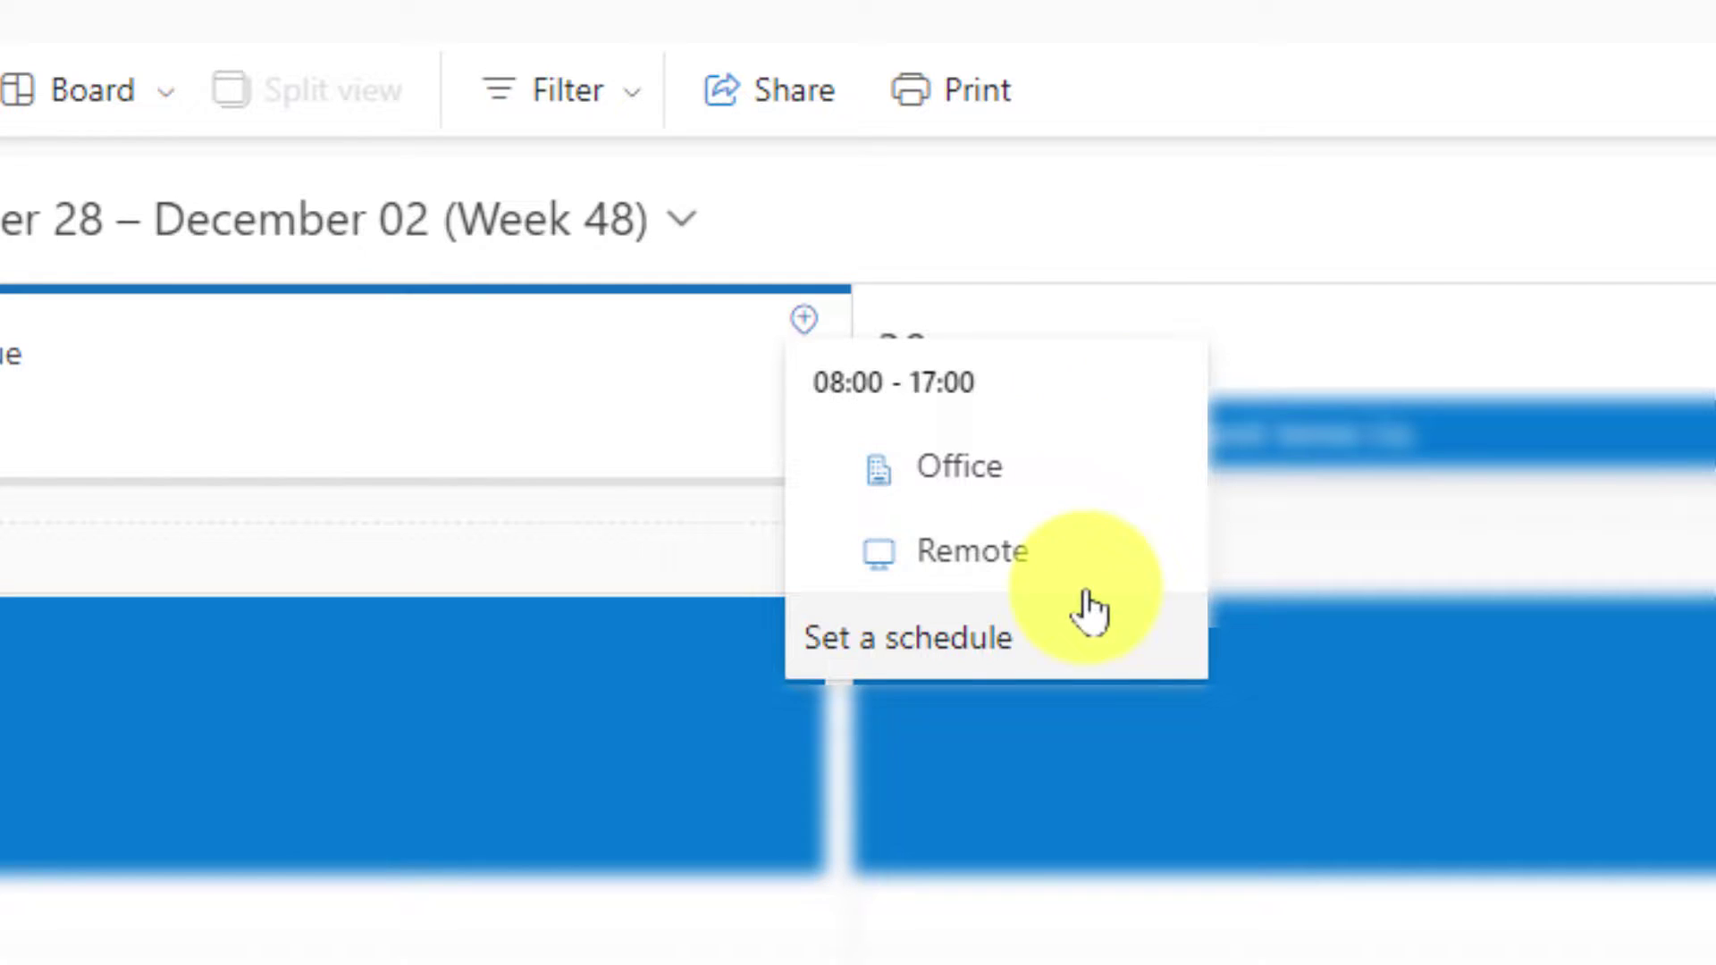
{"action": "left_click", "coordinate": [1080, 657]}
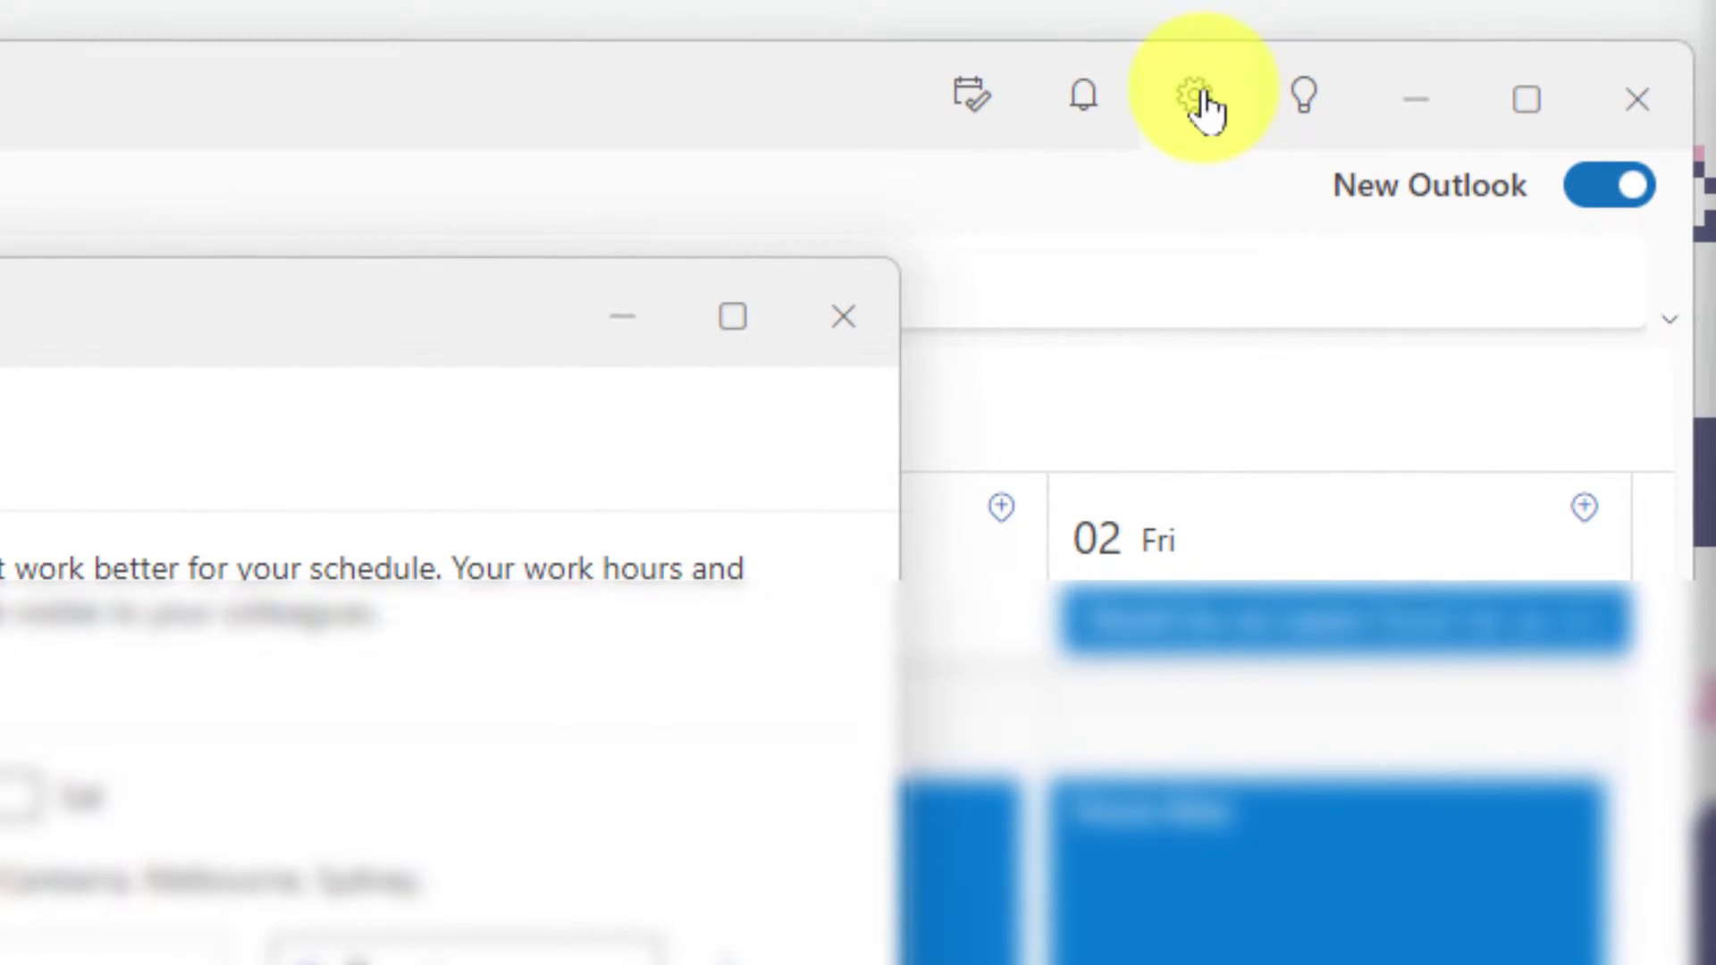
{"action": "left_click", "coordinate": [1197, 97]}
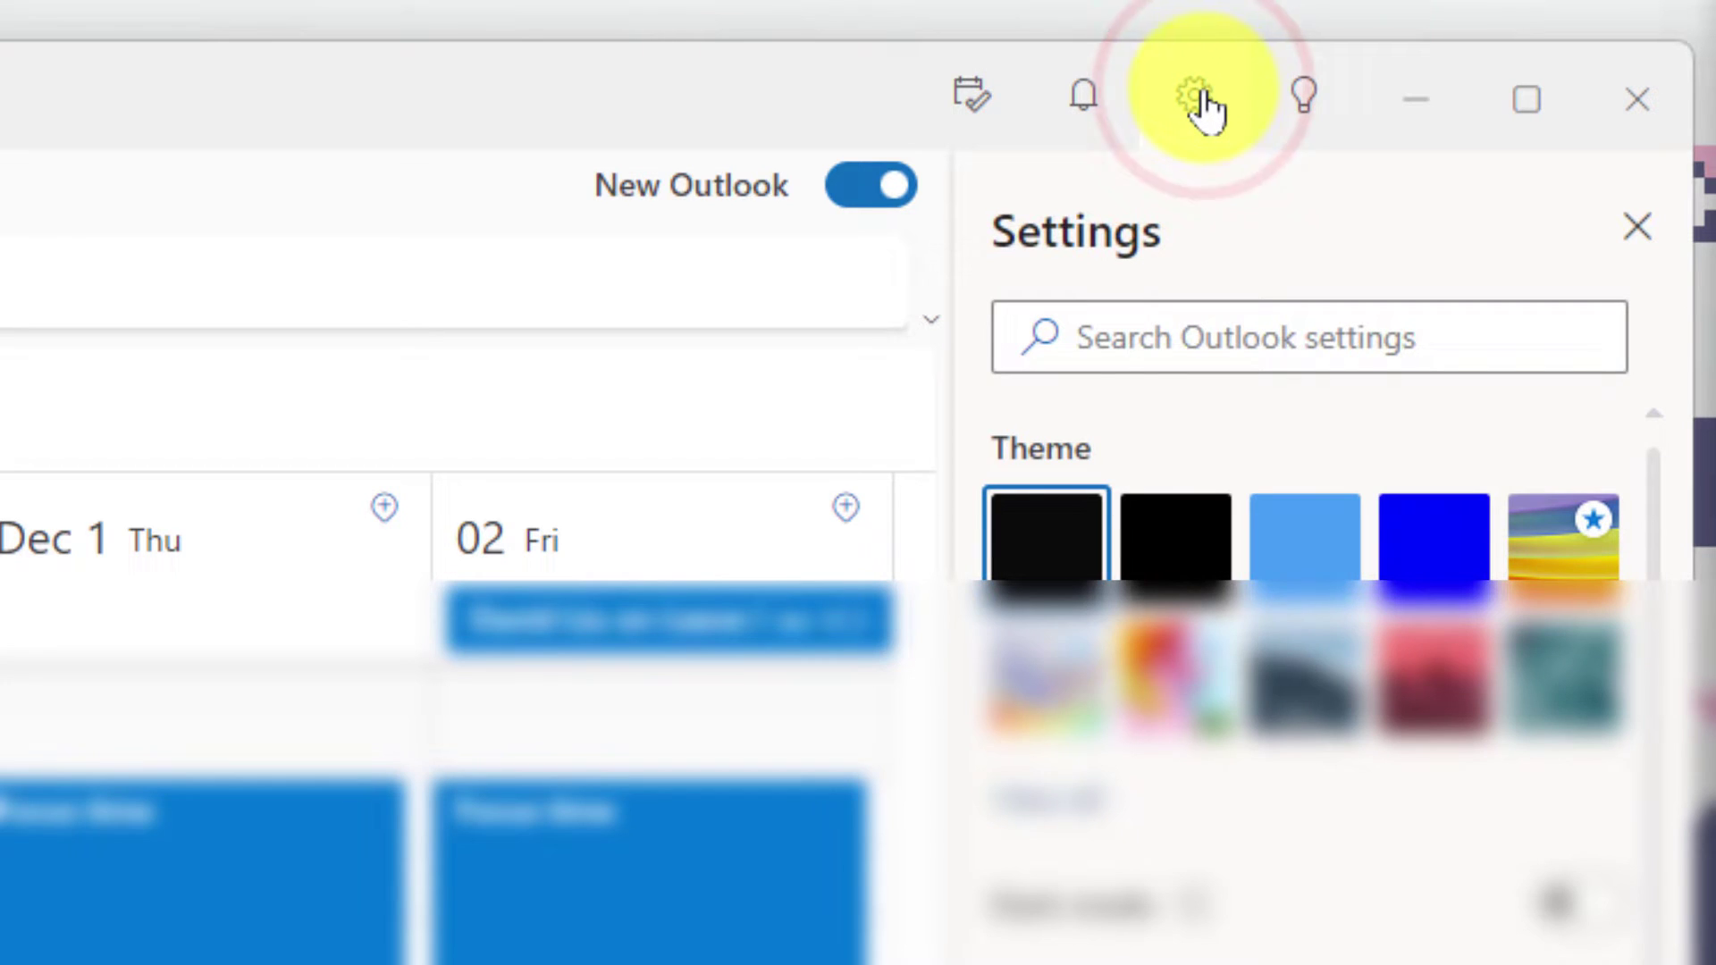
{"action": "scroll", "coordinate": [1211, 690], "scroll_direction": "down", "scroll_amount": 10}
{"action": "scroll", "coordinate": [1220, 751], "scroll_direction": "down", "scroll_amount": 3}
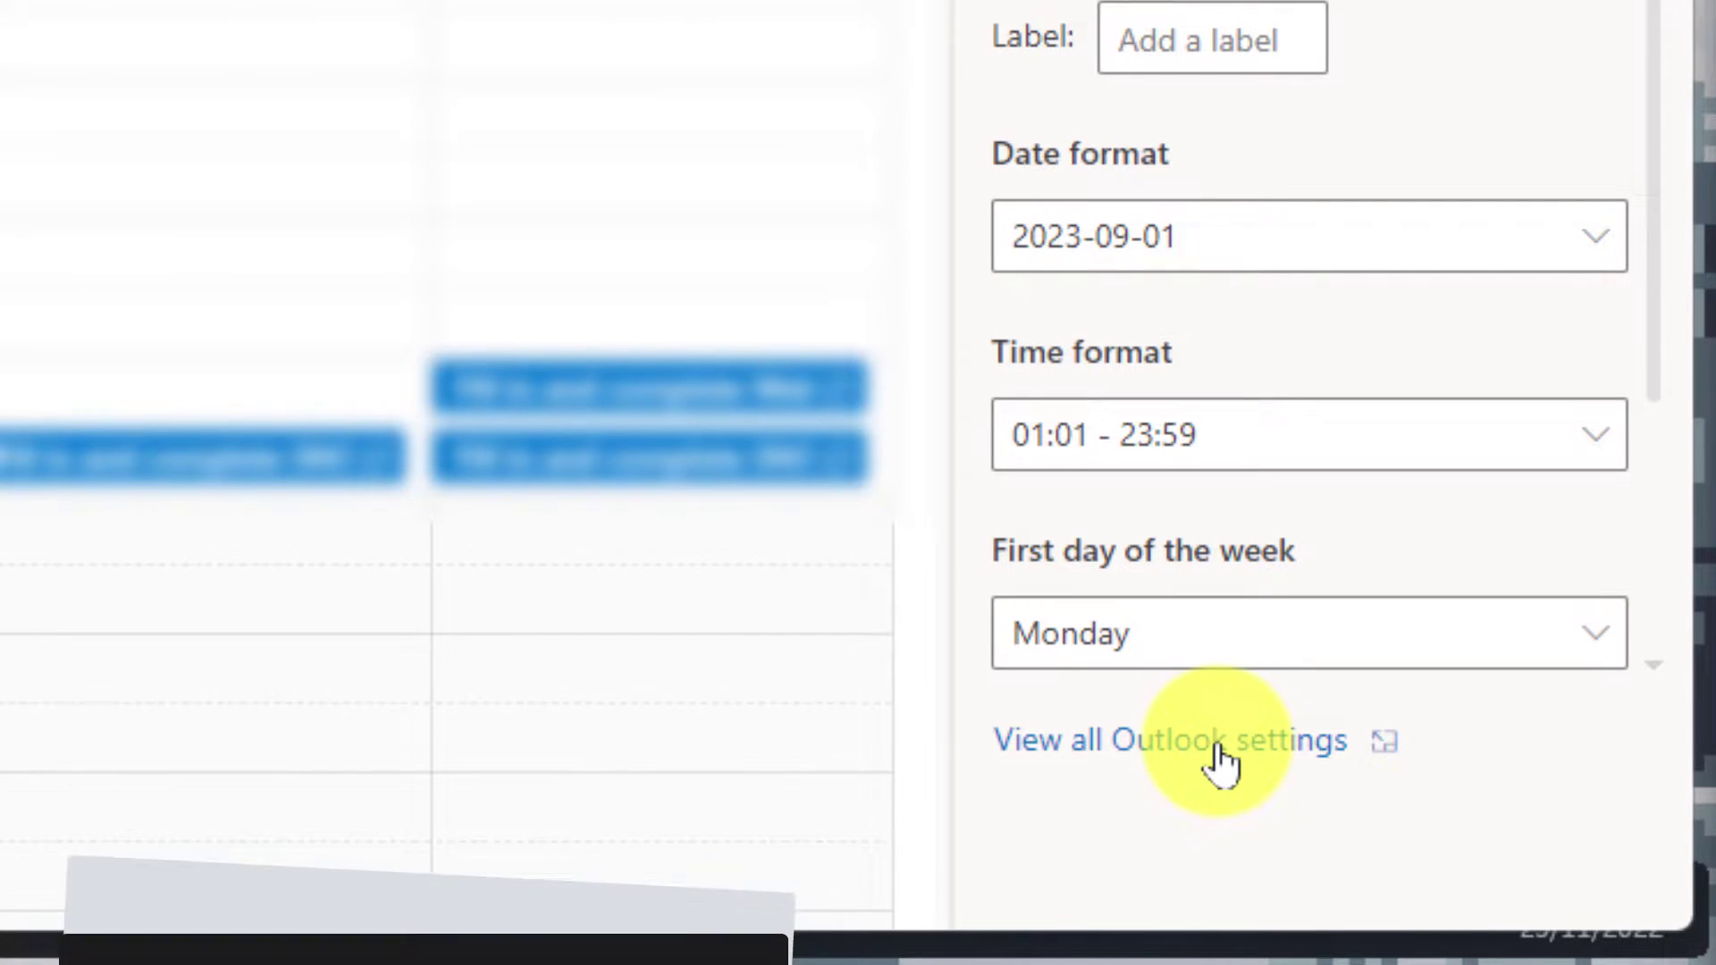
{"action": "left_click", "coordinate": [1218, 745]}
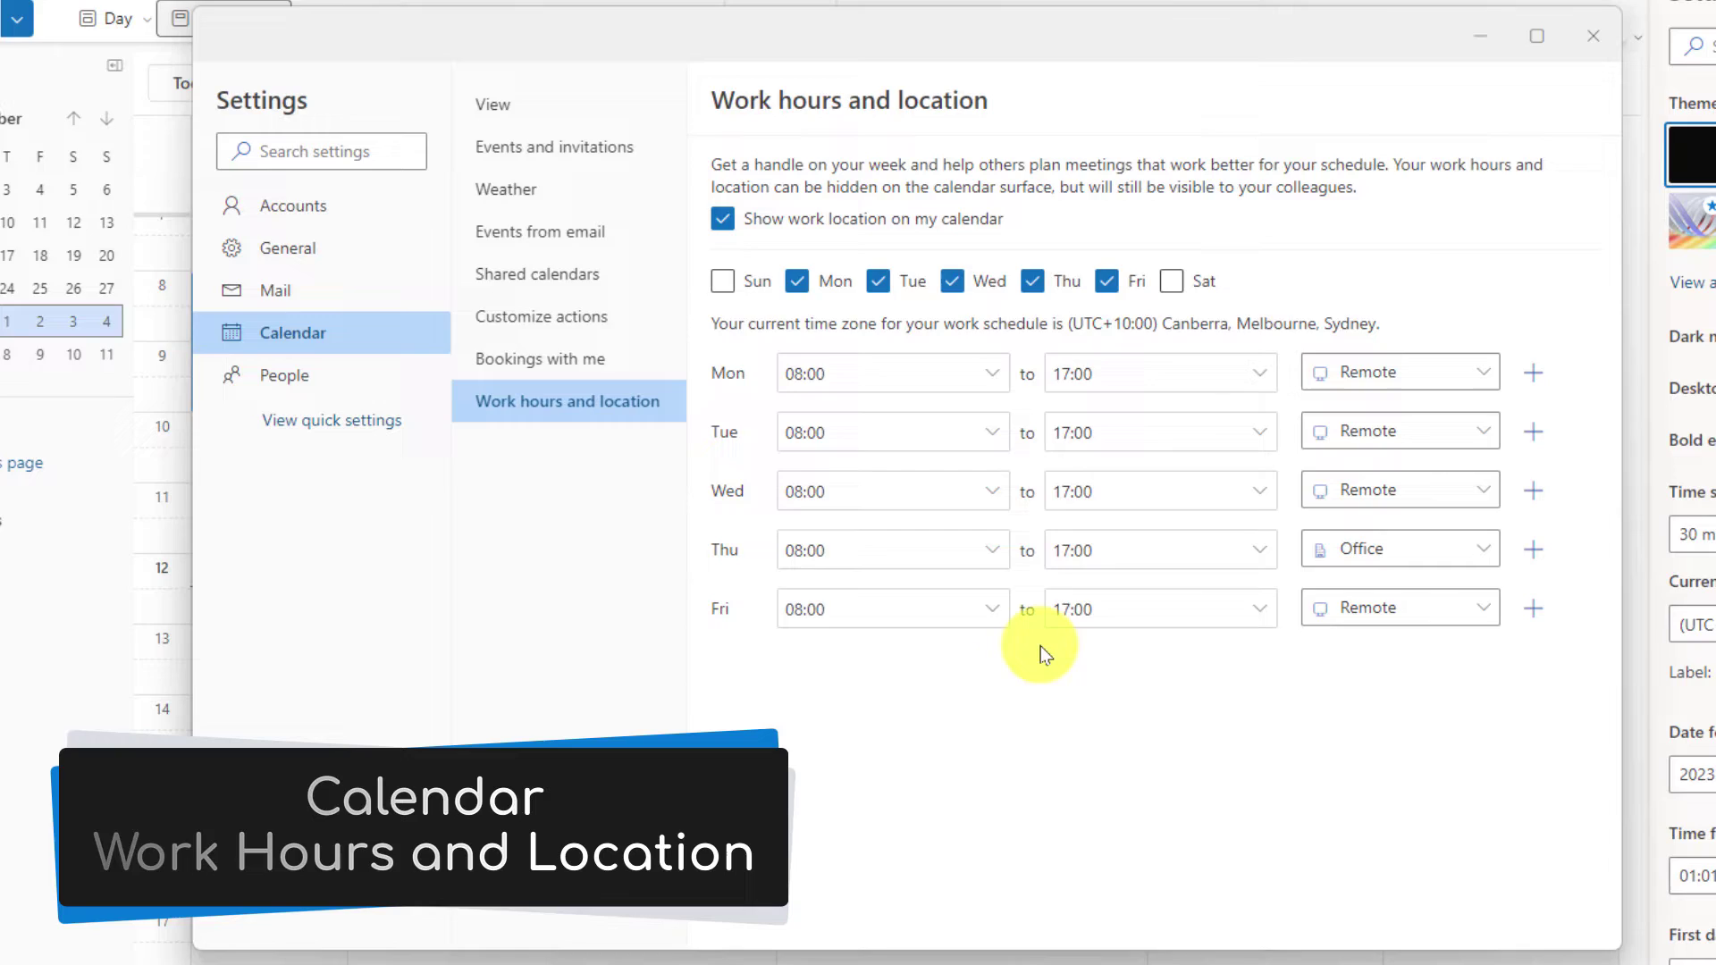
- Toggle Sunday on then off, and set Monday's end time to 16:00
{"action": "left_click", "coordinate": [724, 280]}
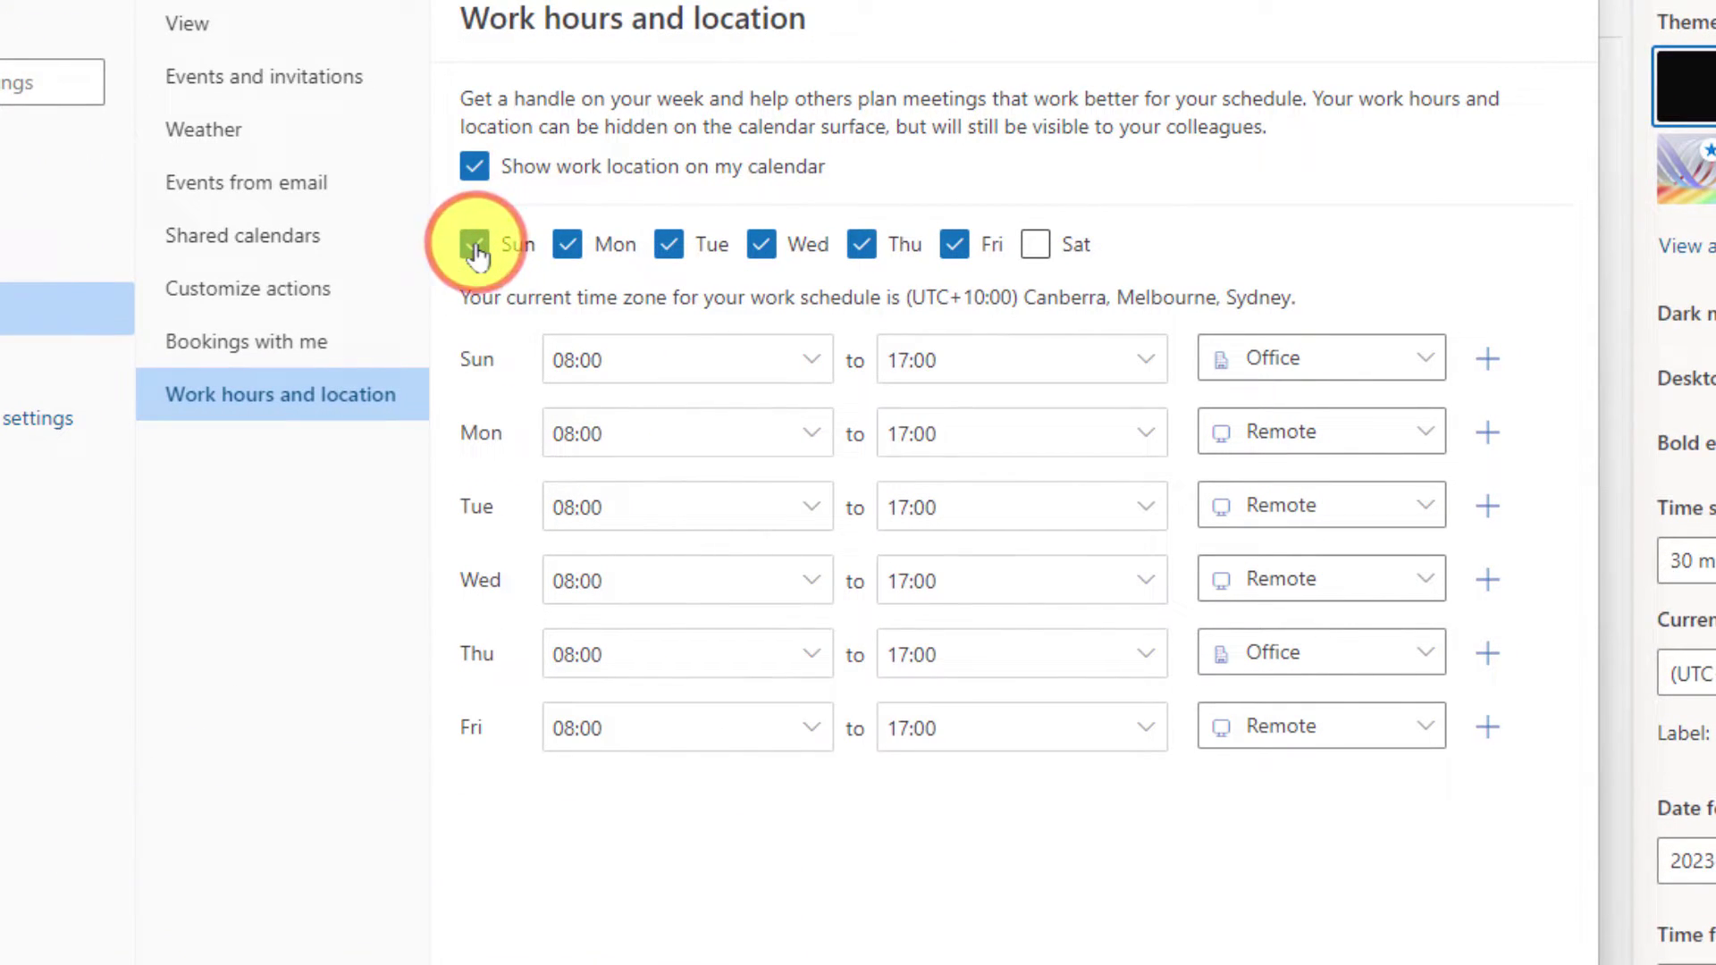
{"action": "left_click", "coordinate": [475, 246]}
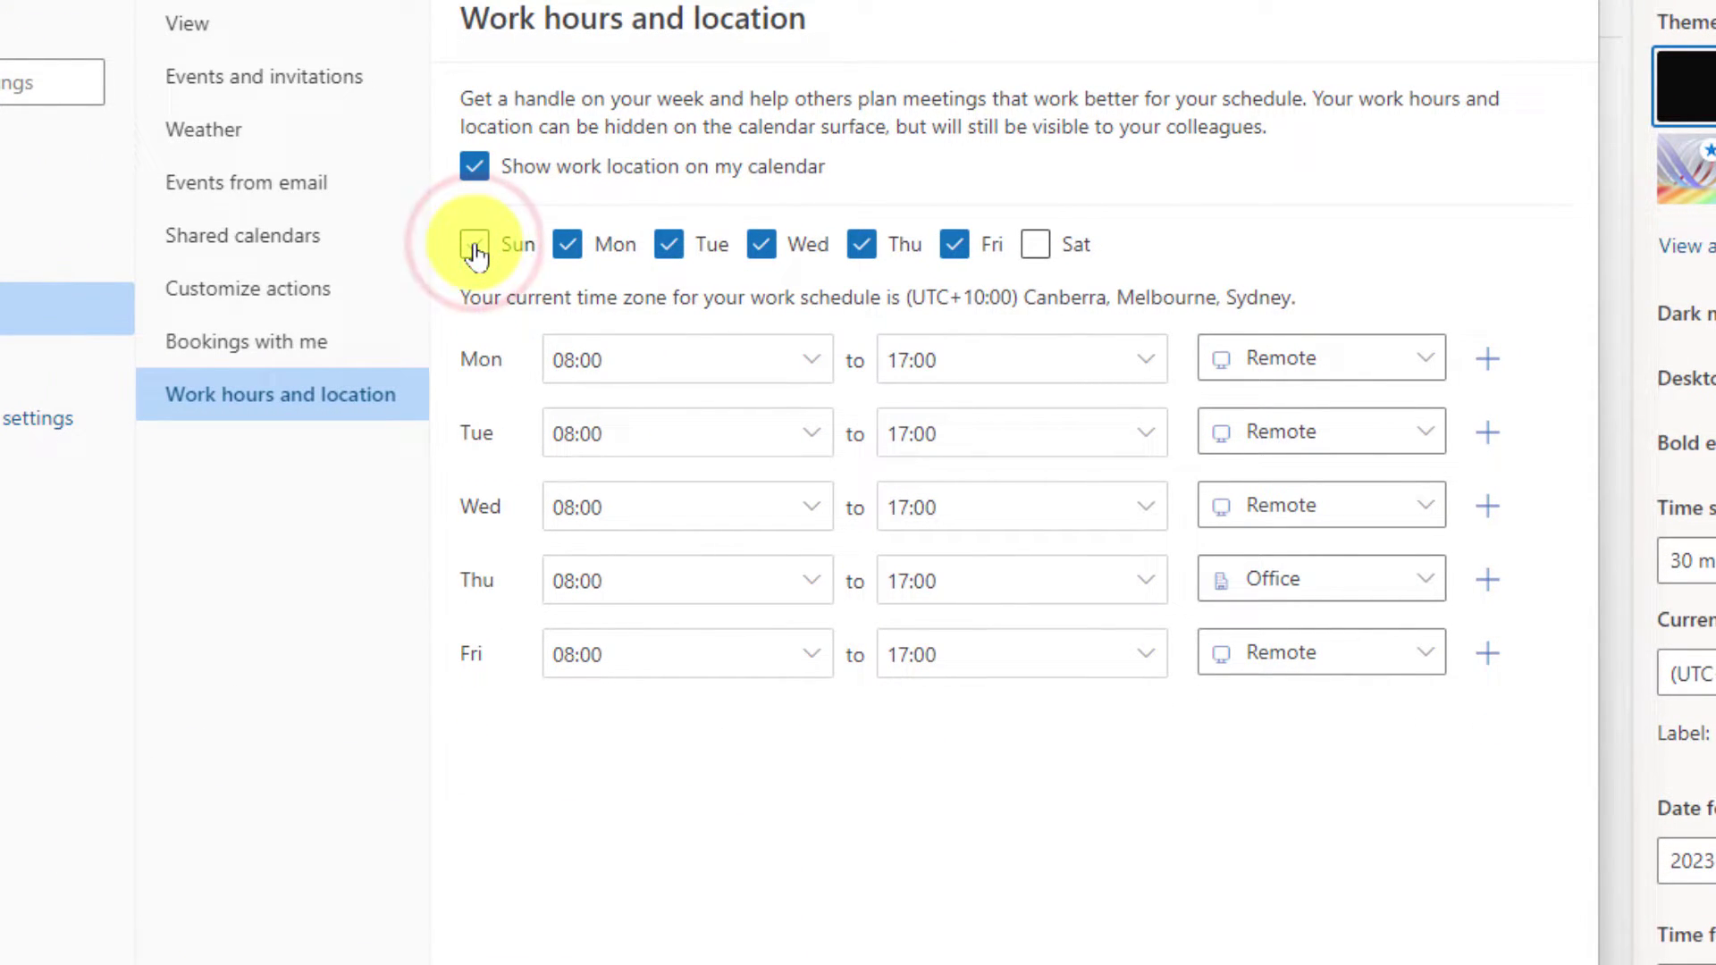
{"action": "left_click", "coordinate": [1147, 359]}
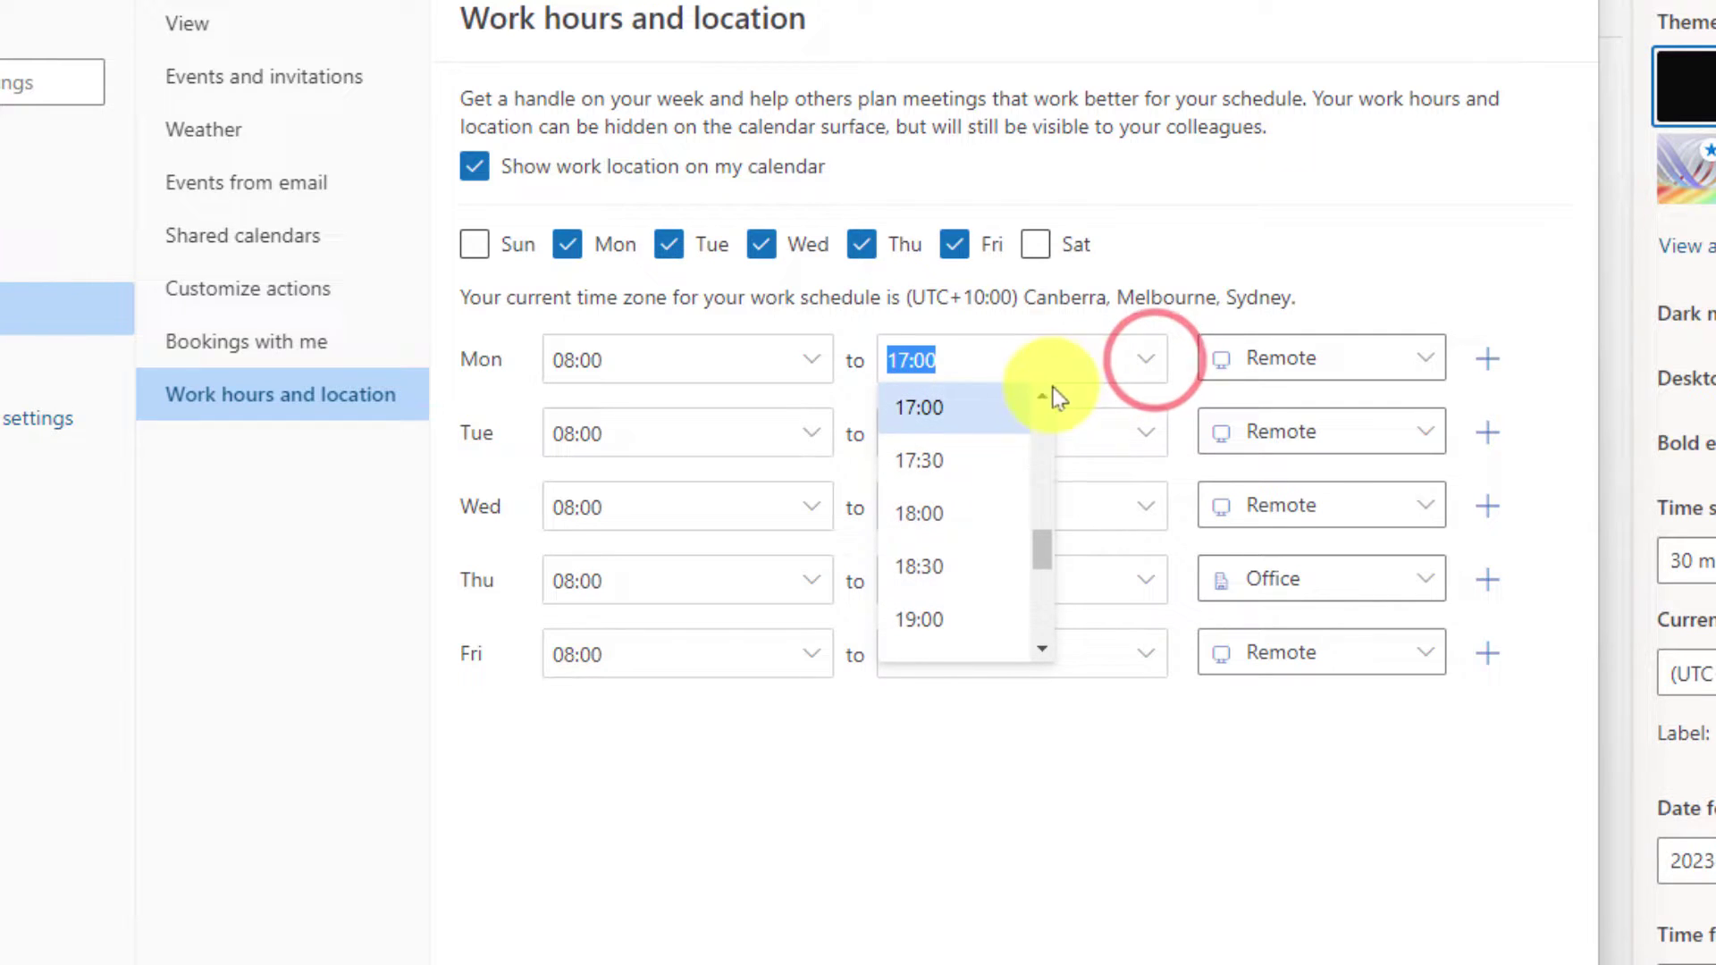
{"action": "scroll", "coordinate": [1052, 395], "scroll_direction": "up", "scroll_amount": 1}
{"action": "scroll", "coordinate": [1035, 384], "scroll_direction": "up", "scroll_amount": 1}
{"action": "scroll", "coordinate": [1027, 383], "scroll_direction": "up", "scroll_amount": 1}
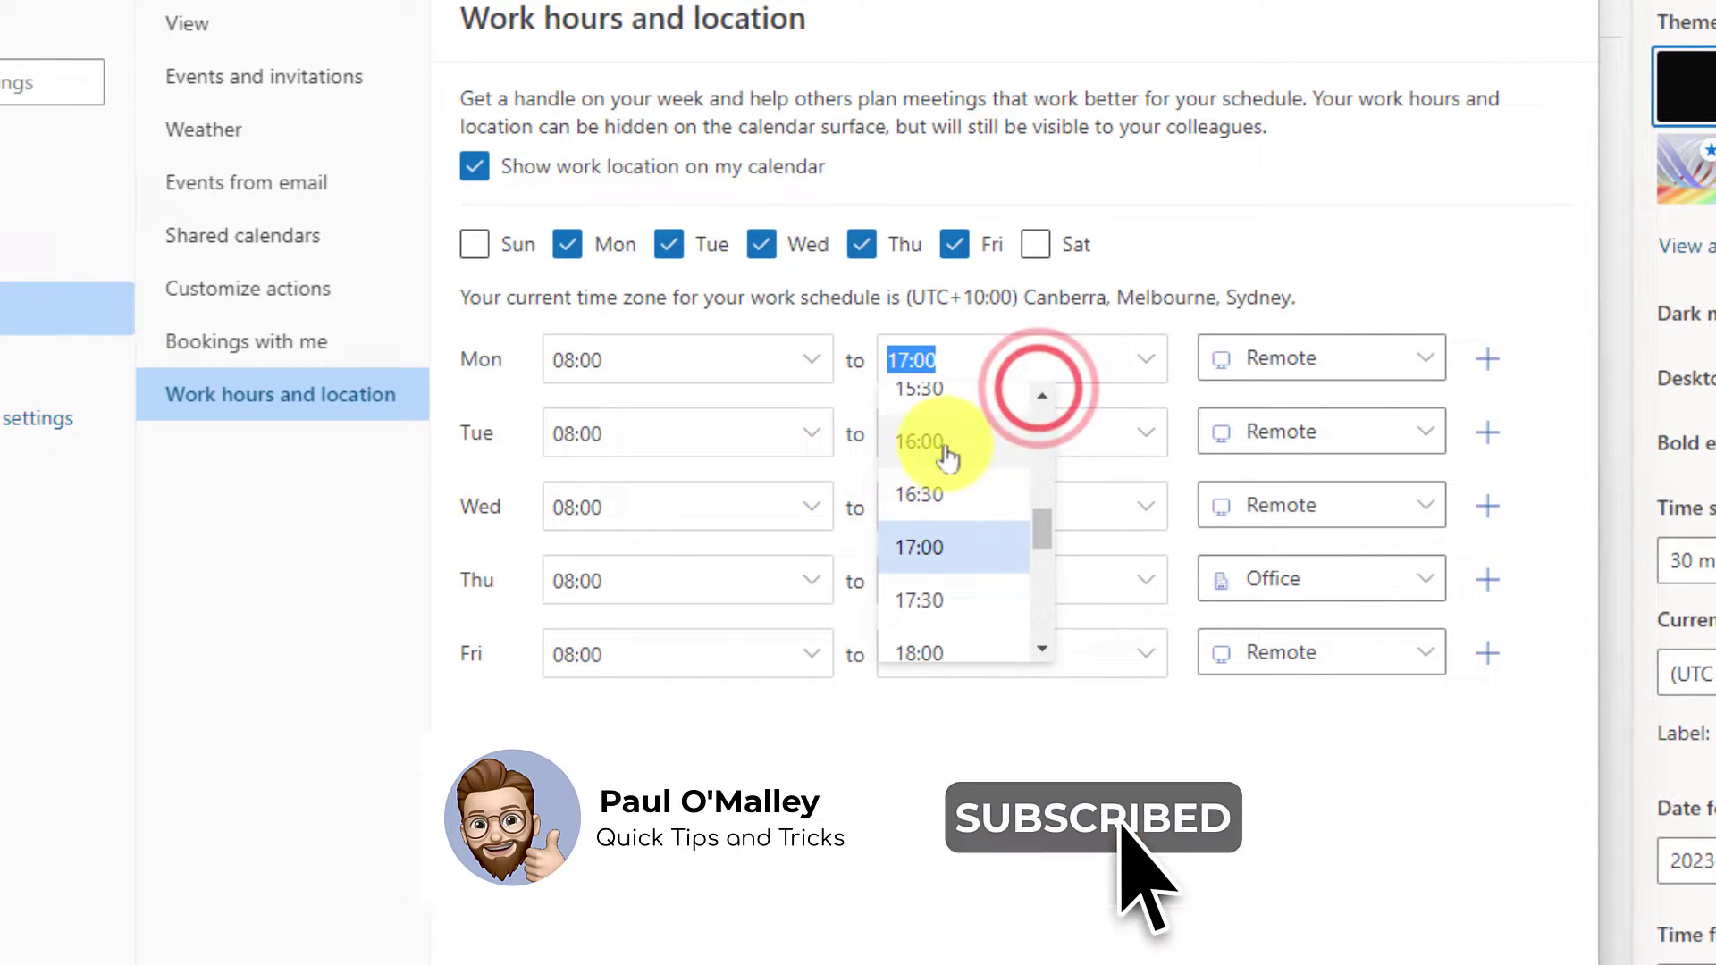
{"action": "left_click", "coordinate": [948, 458]}
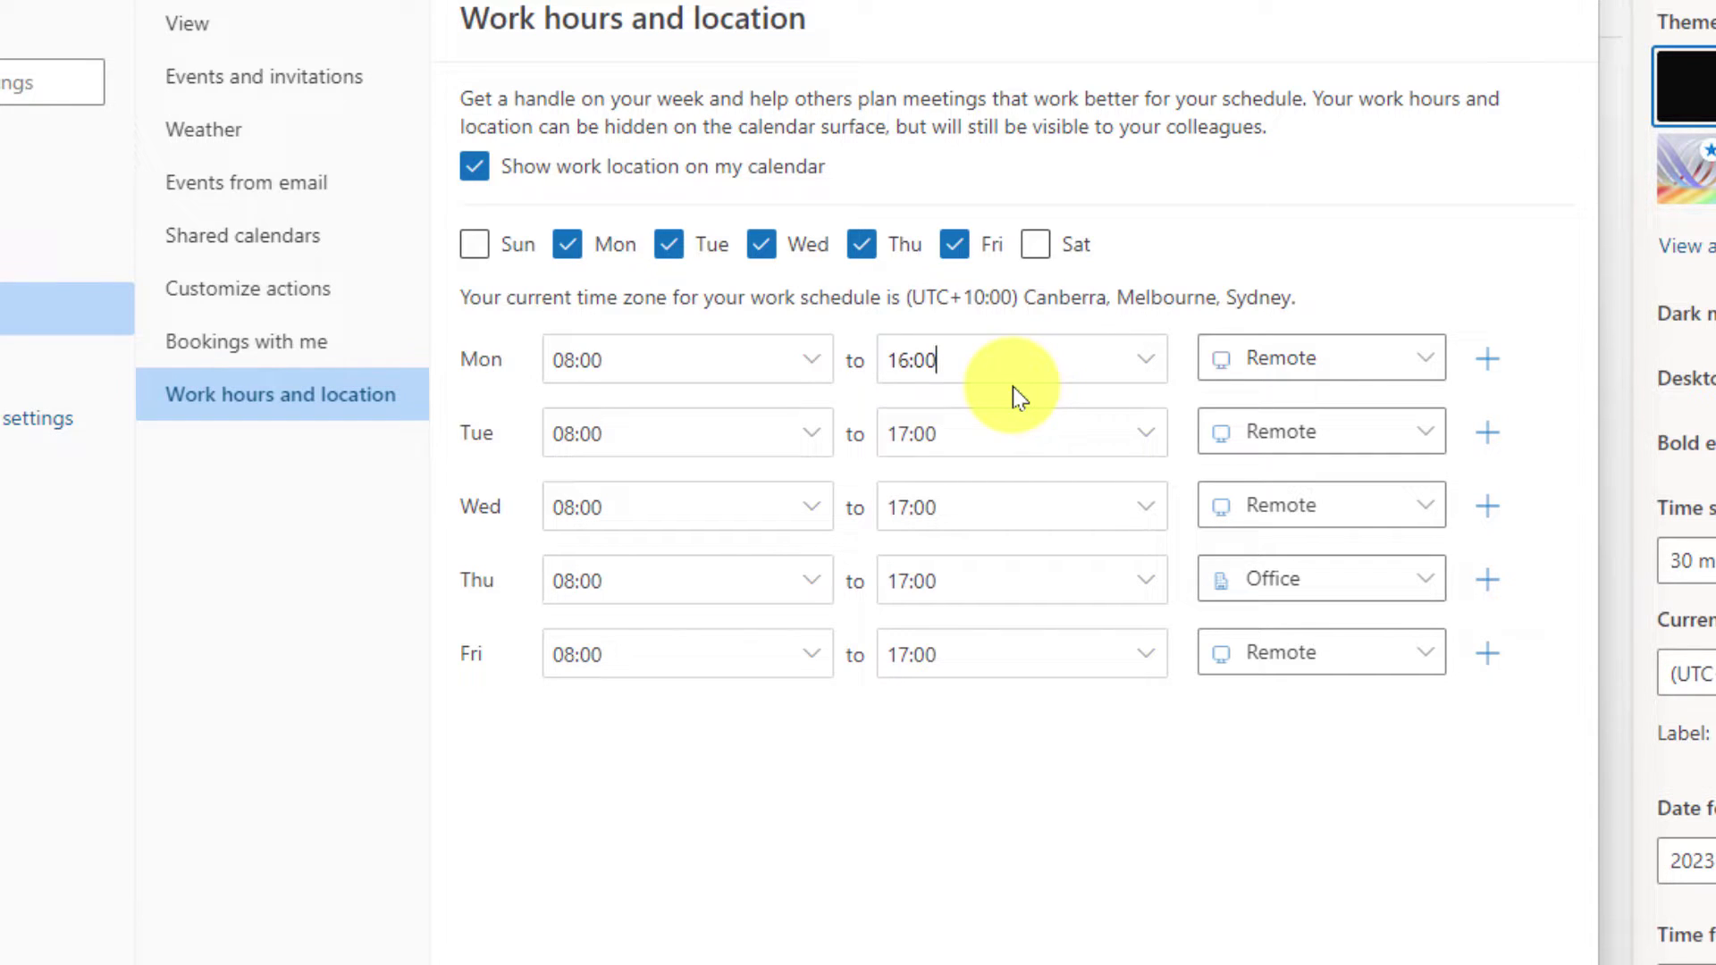
- Try Office for Monday's location, then set it back to Remote
{"action": "left_click", "coordinate": [1435, 360]}
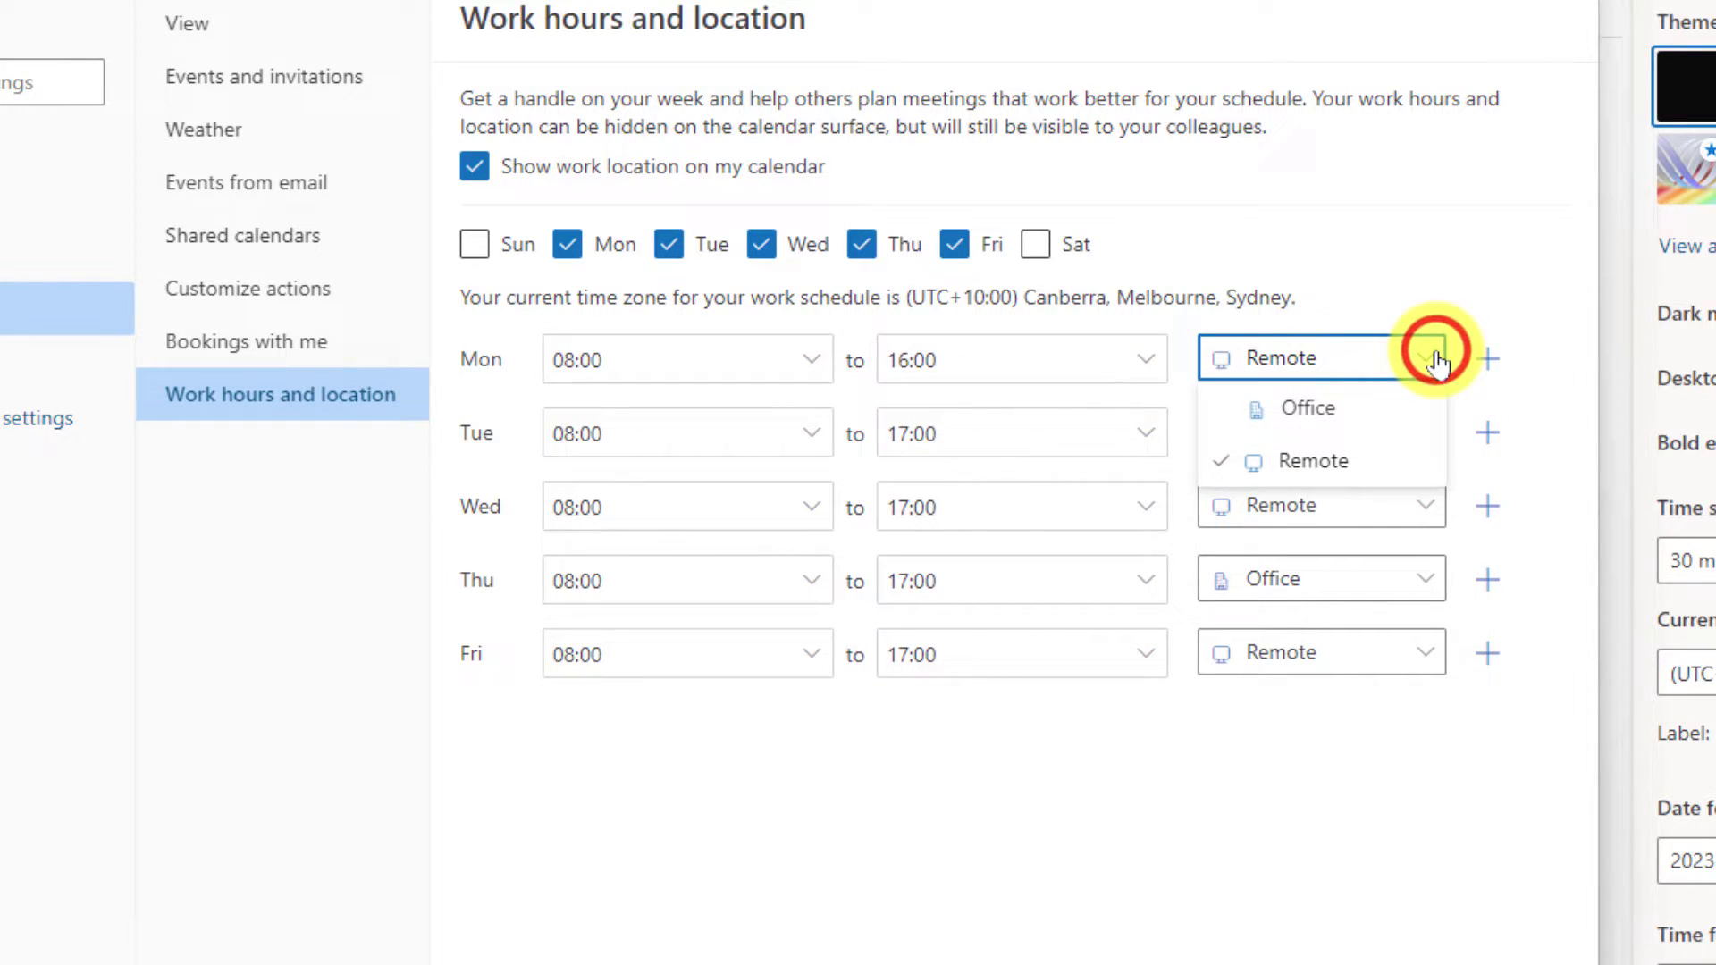
{"action": "key", "text": "Down"}
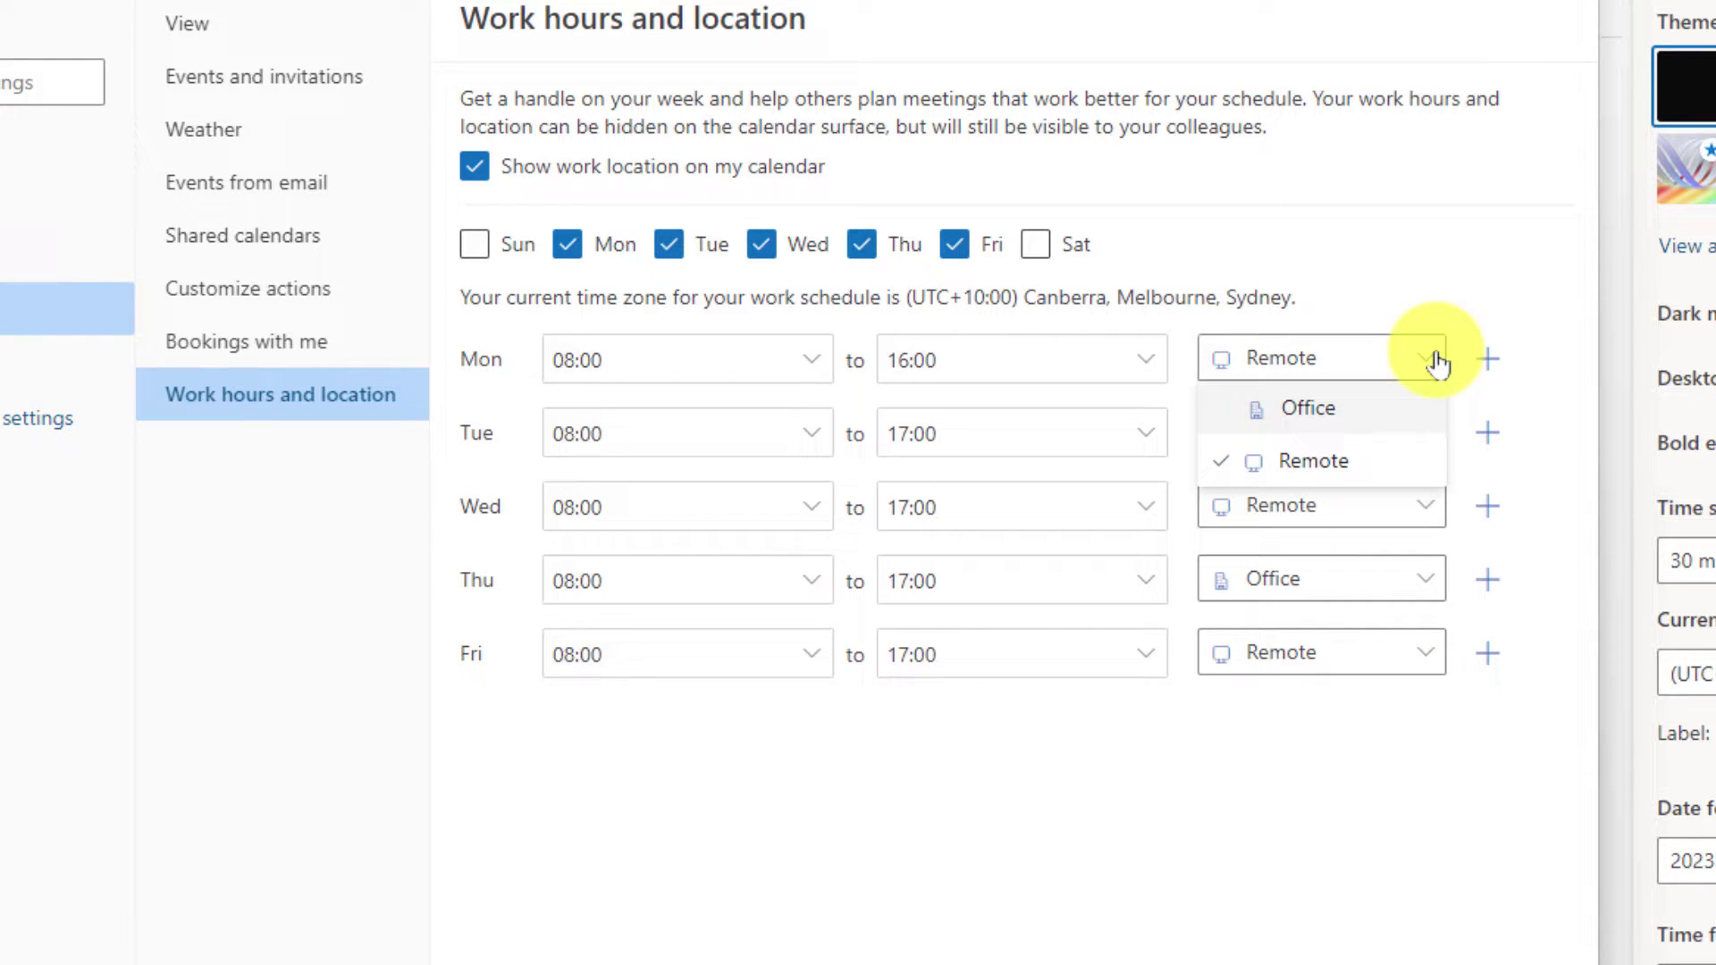
{"action": "left_click", "coordinate": [1342, 409]}
{"action": "left_click", "coordinate": [1425, 357]}
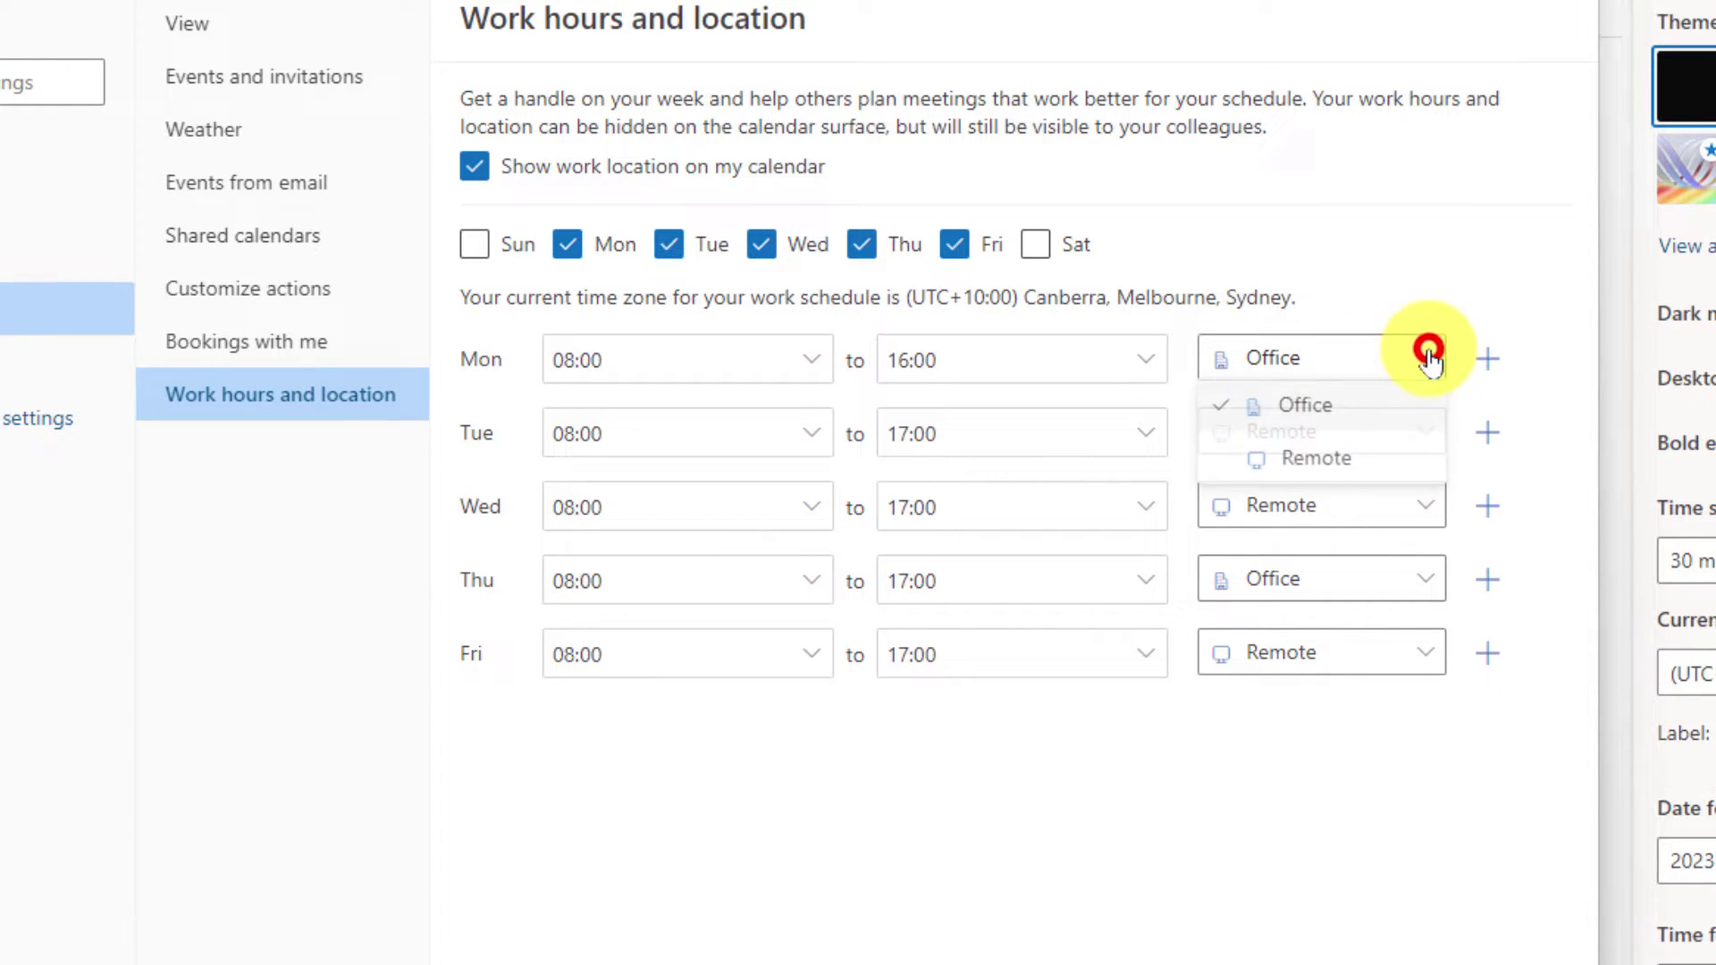
{"action": "left_click", "coordinate": [1326, 463]}
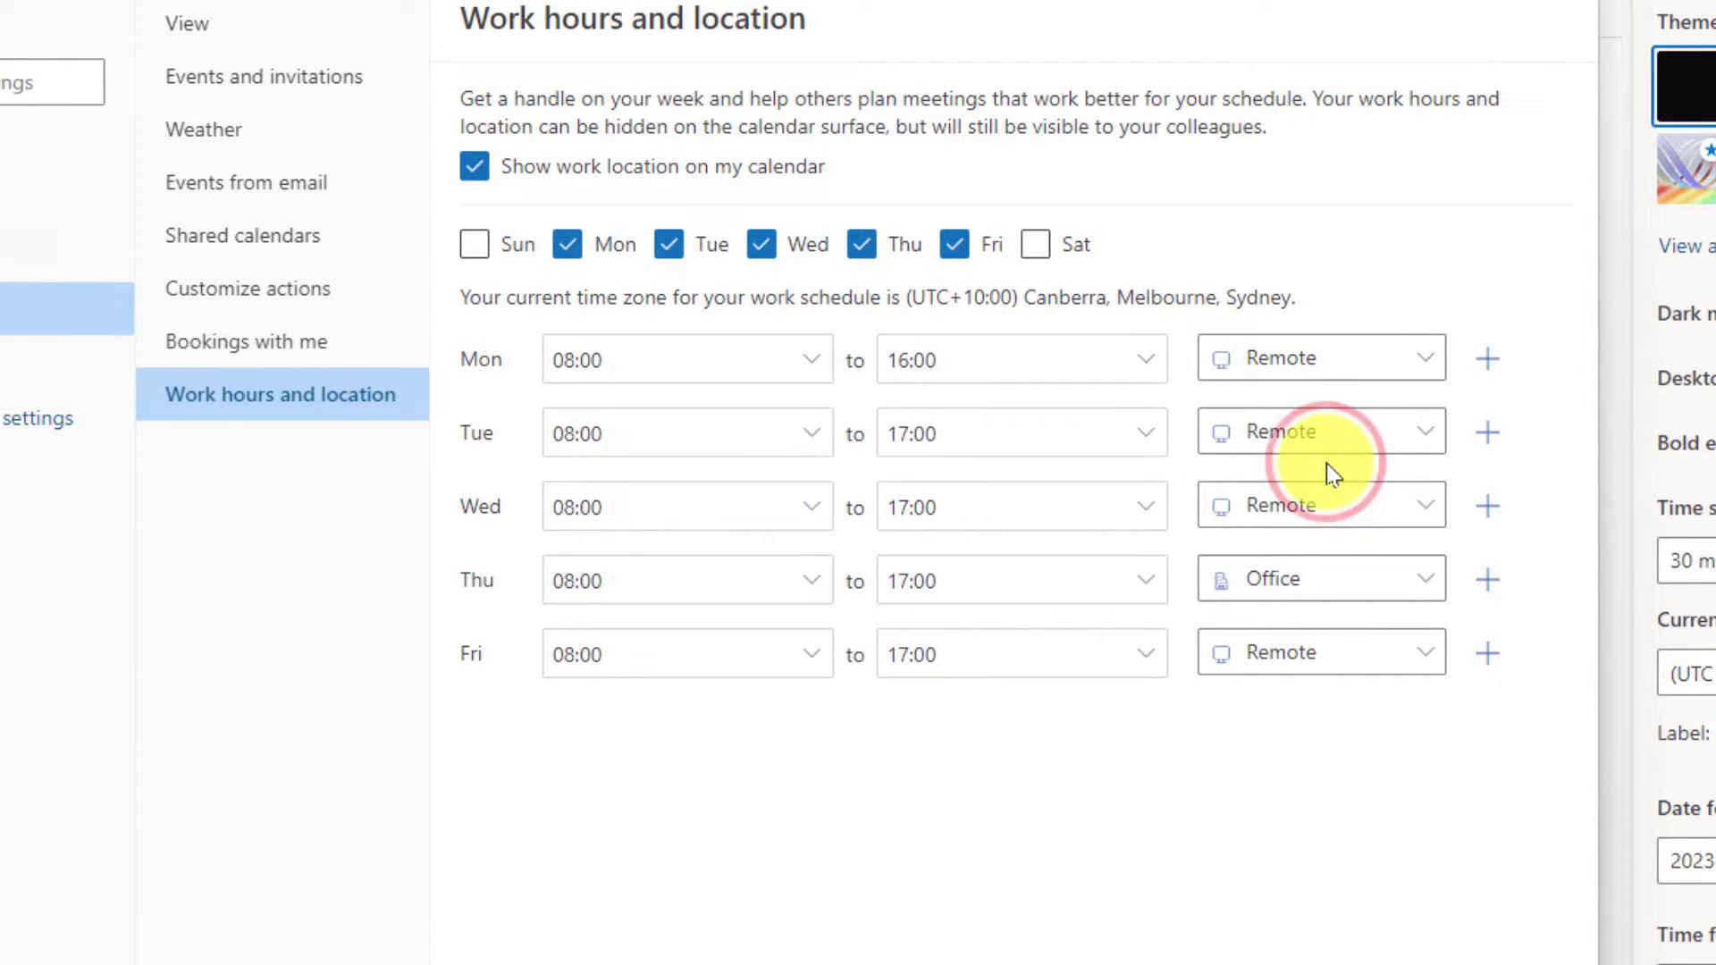
- Change Monday's first time block to end at 12:00
{"action": "left_click", "coordinate": [1158, 364]}
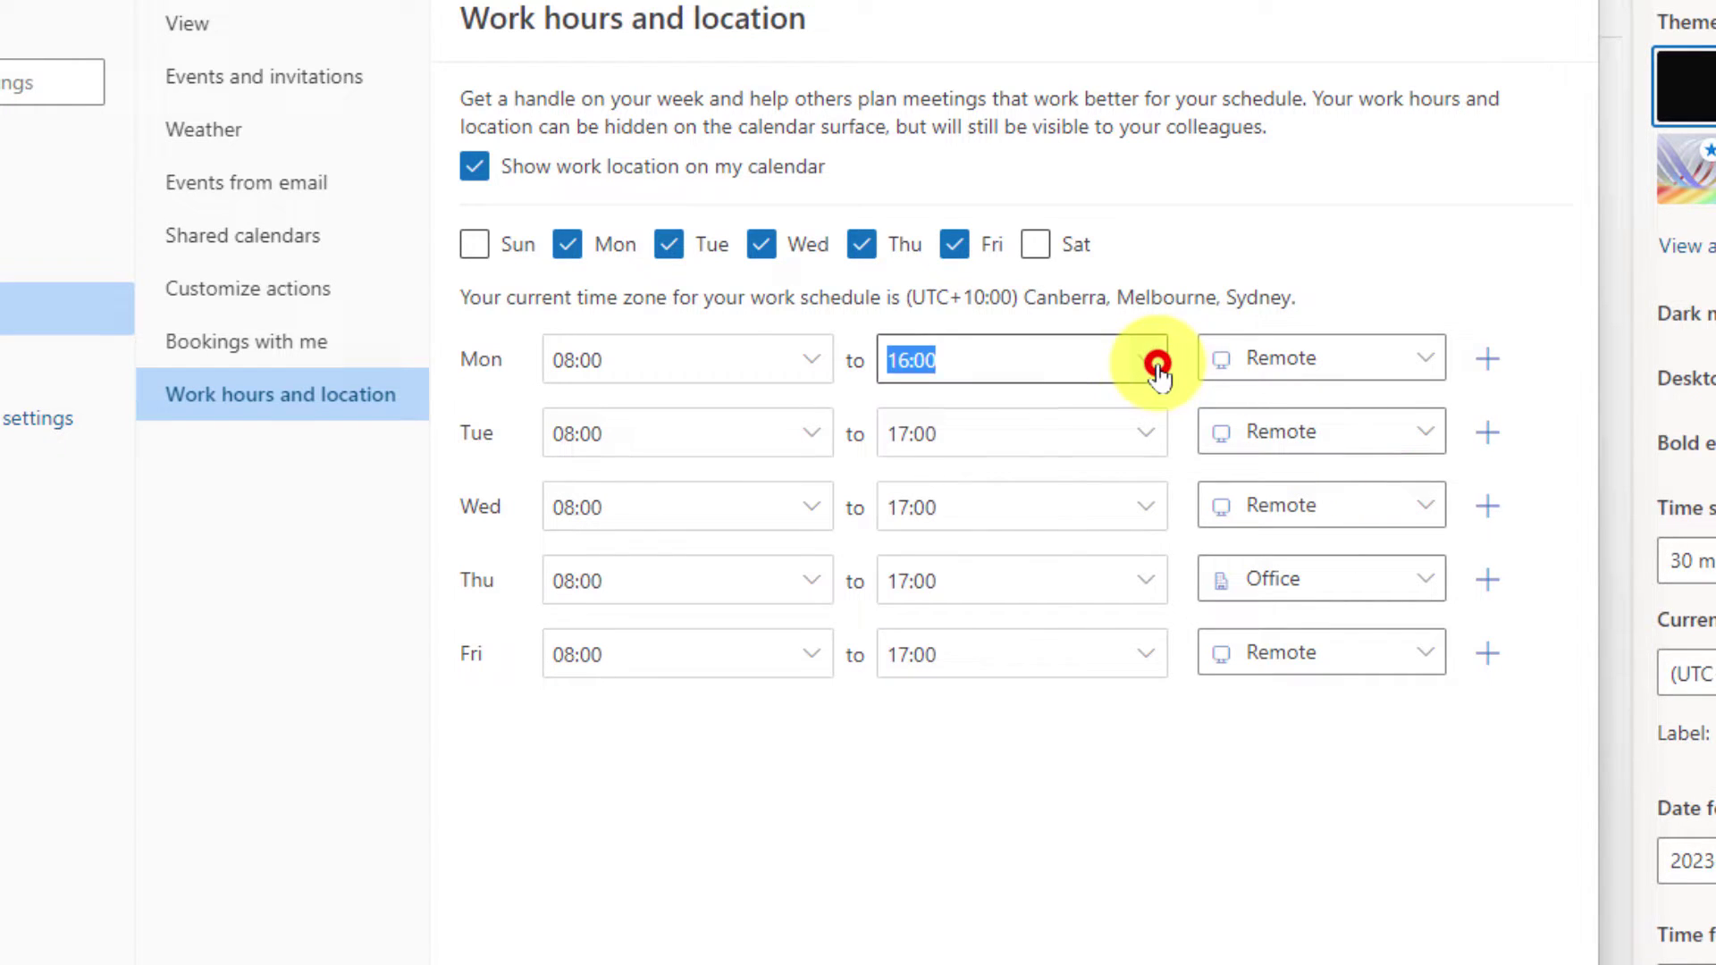
{"action": "left_click", "coordinate": [1053, 405]}
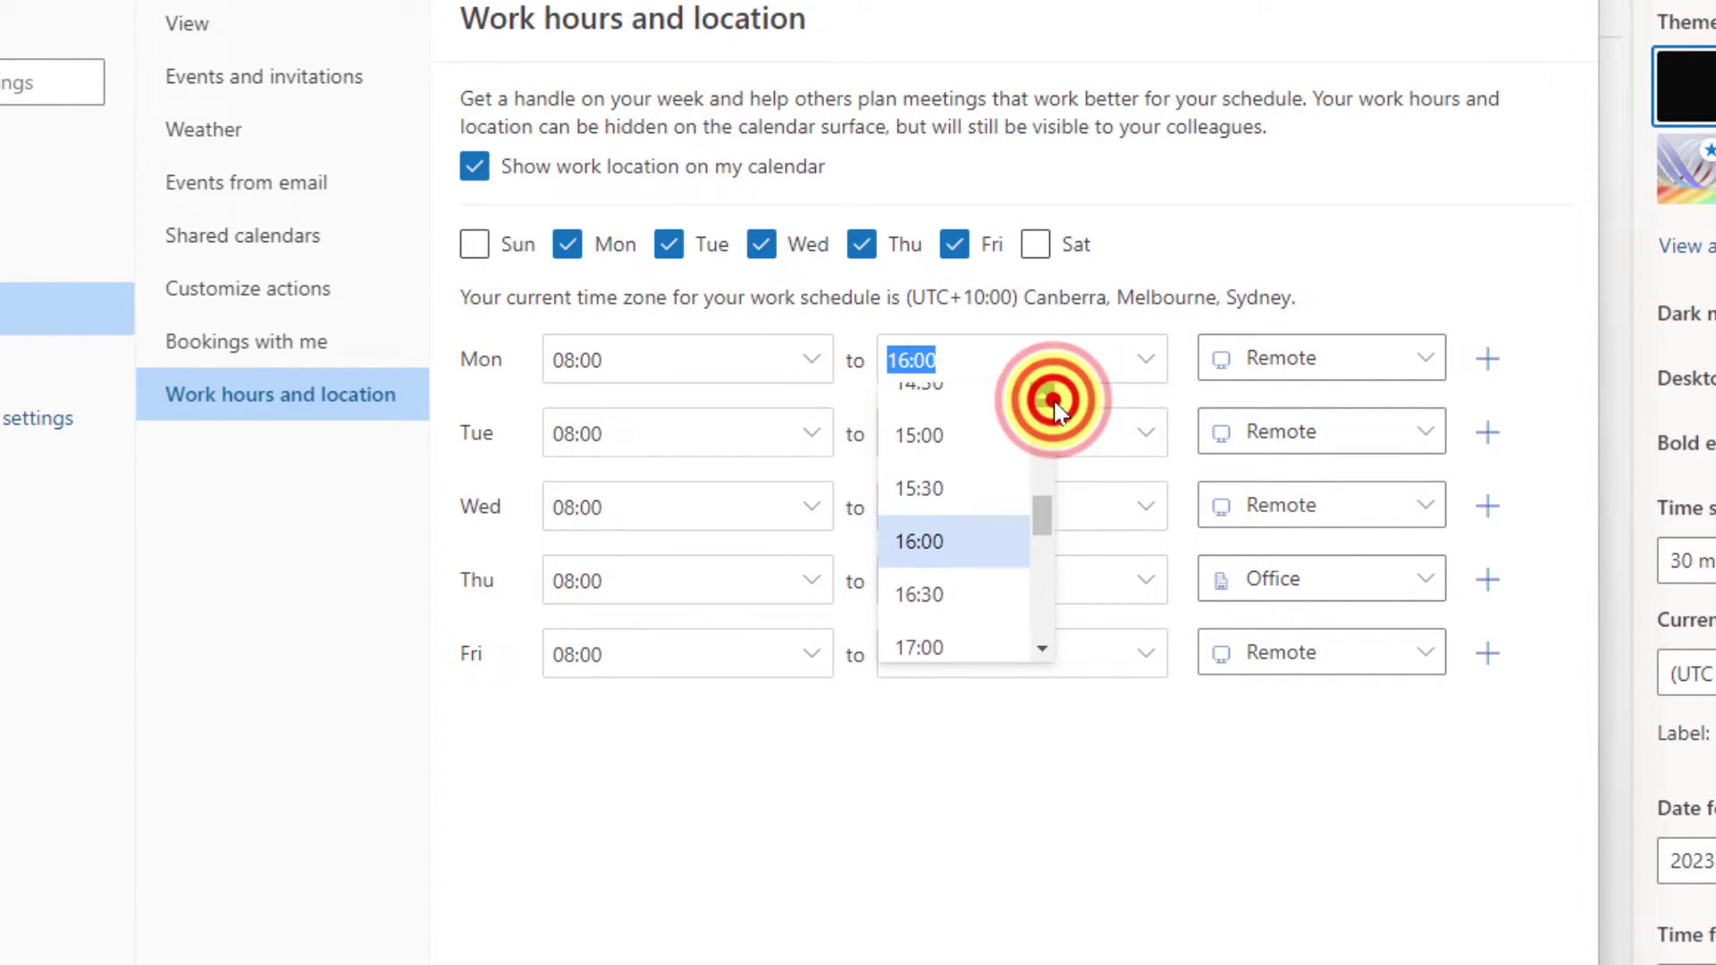
{"action": "scroll", "coordinate": [1053, 406], "scroll_direction": "up", "scroll_amount": 3}
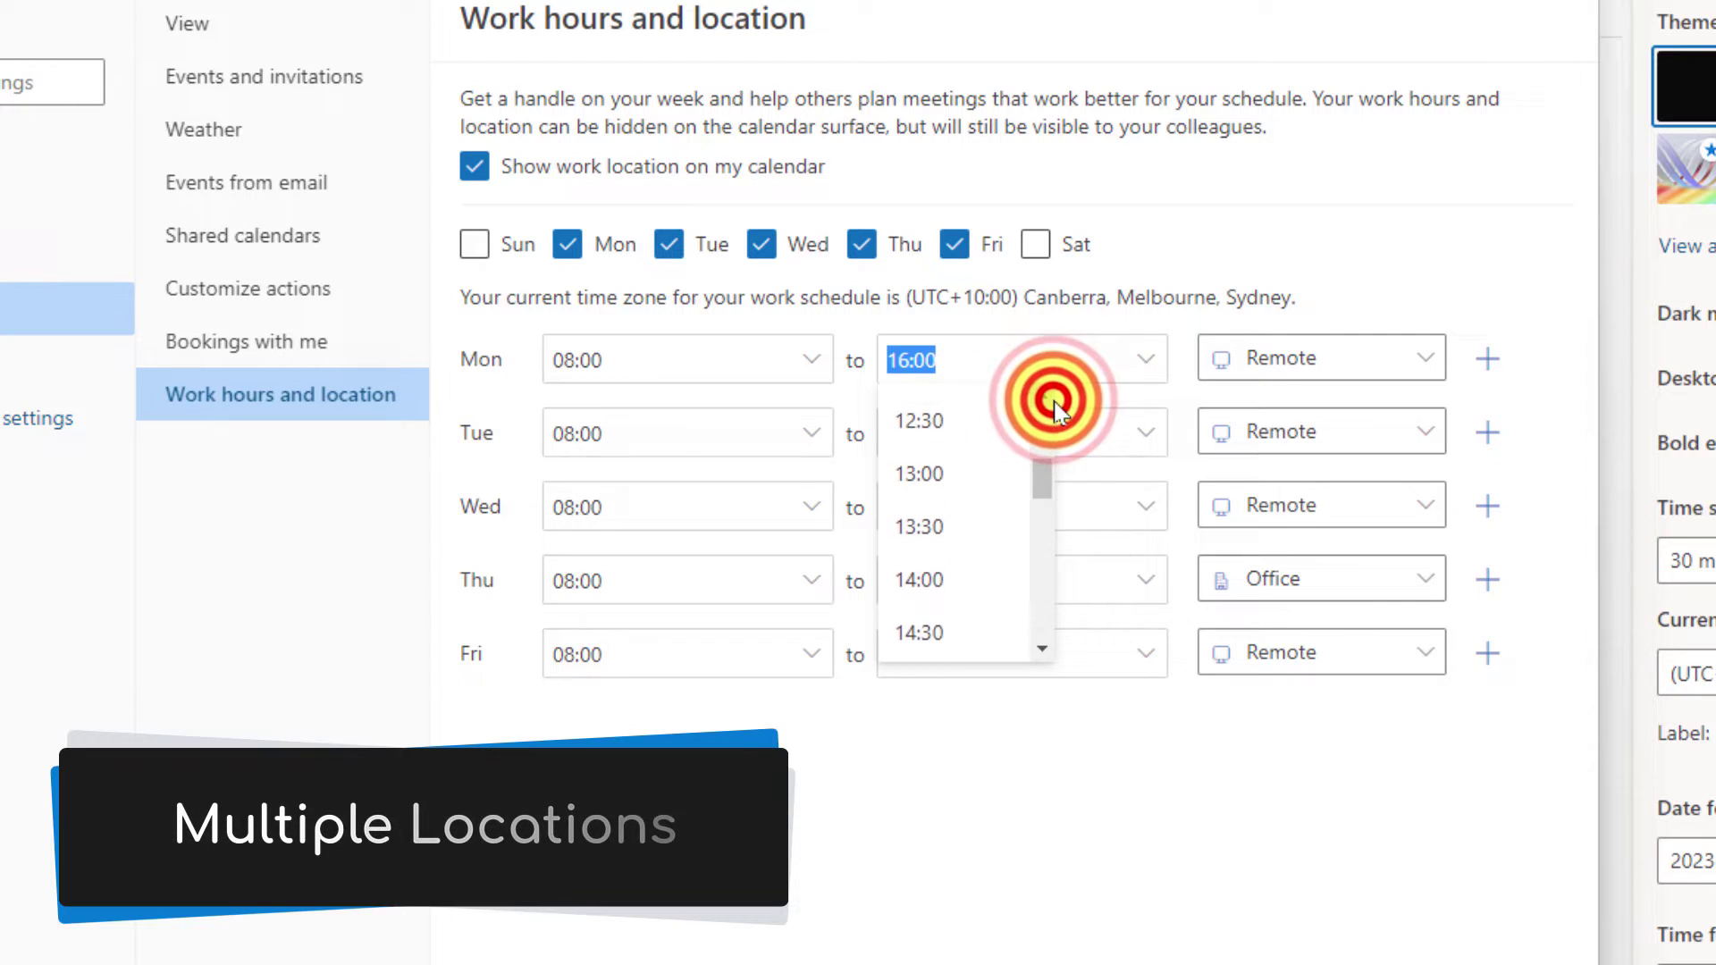
{"action": "scroll", "coordinate": [1052, 404], "scroll_direction": "up", "scroll_amount": 1}
{"action": "left_click", "coordinate": [967, 413]}
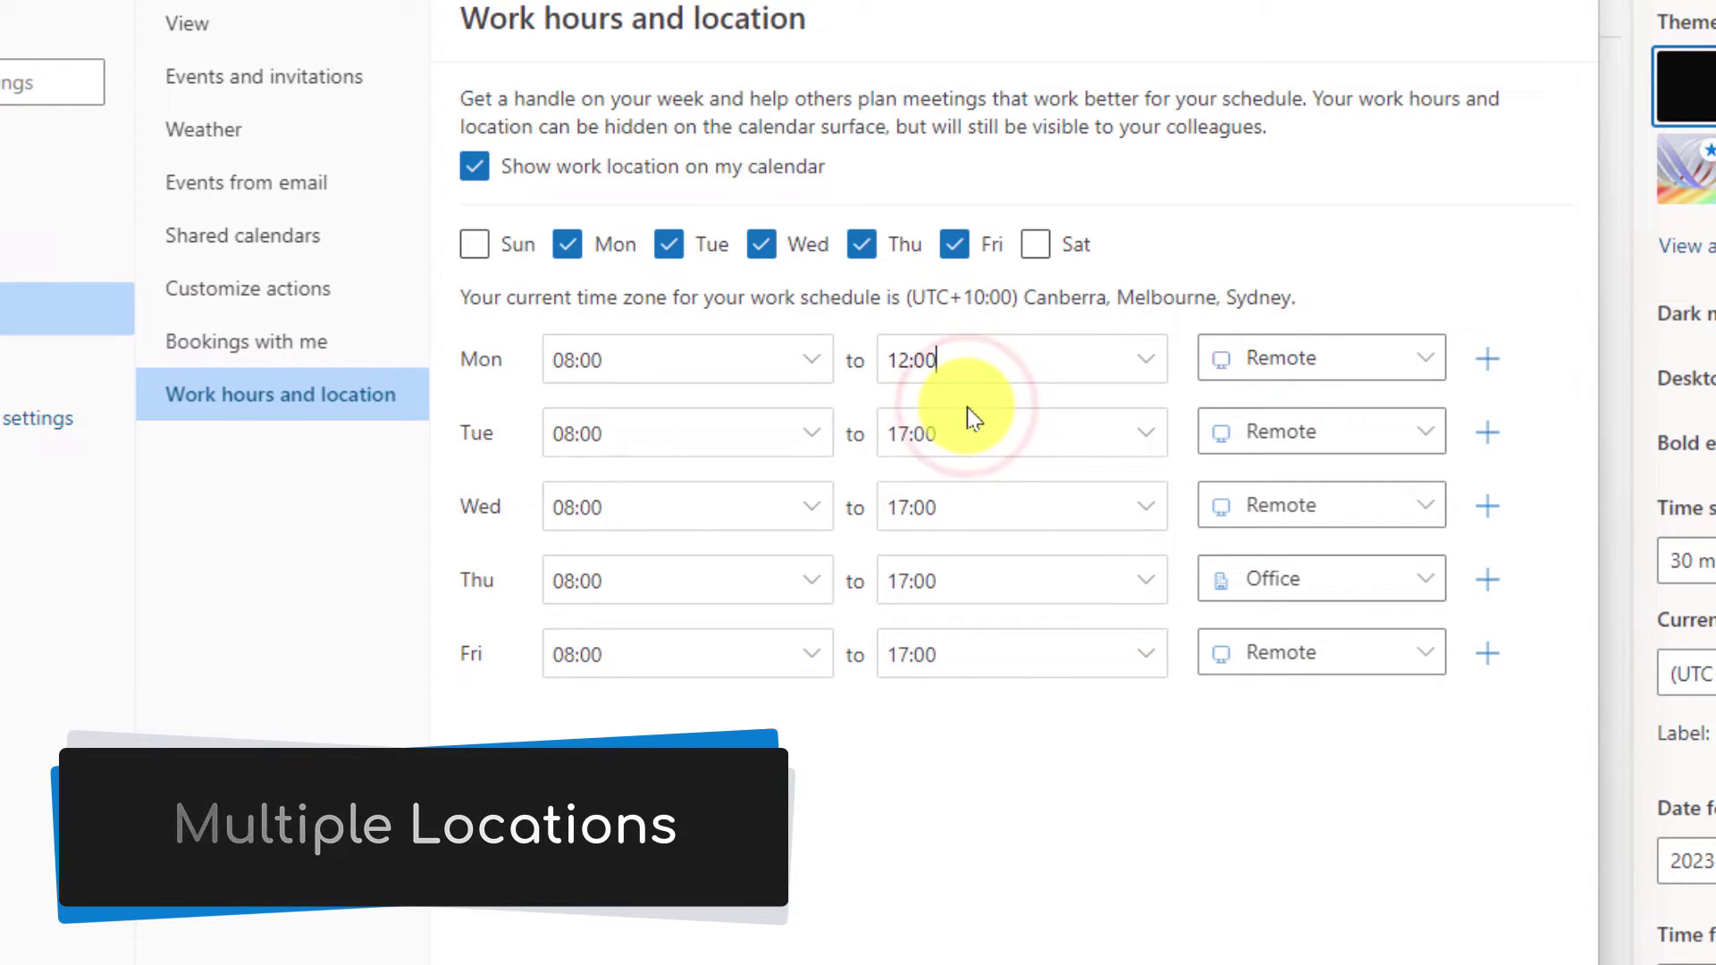
- Add a second Monday time block running 12:30 to 17:00
{"action": "left_click", "coordinate": [1482, 361]}
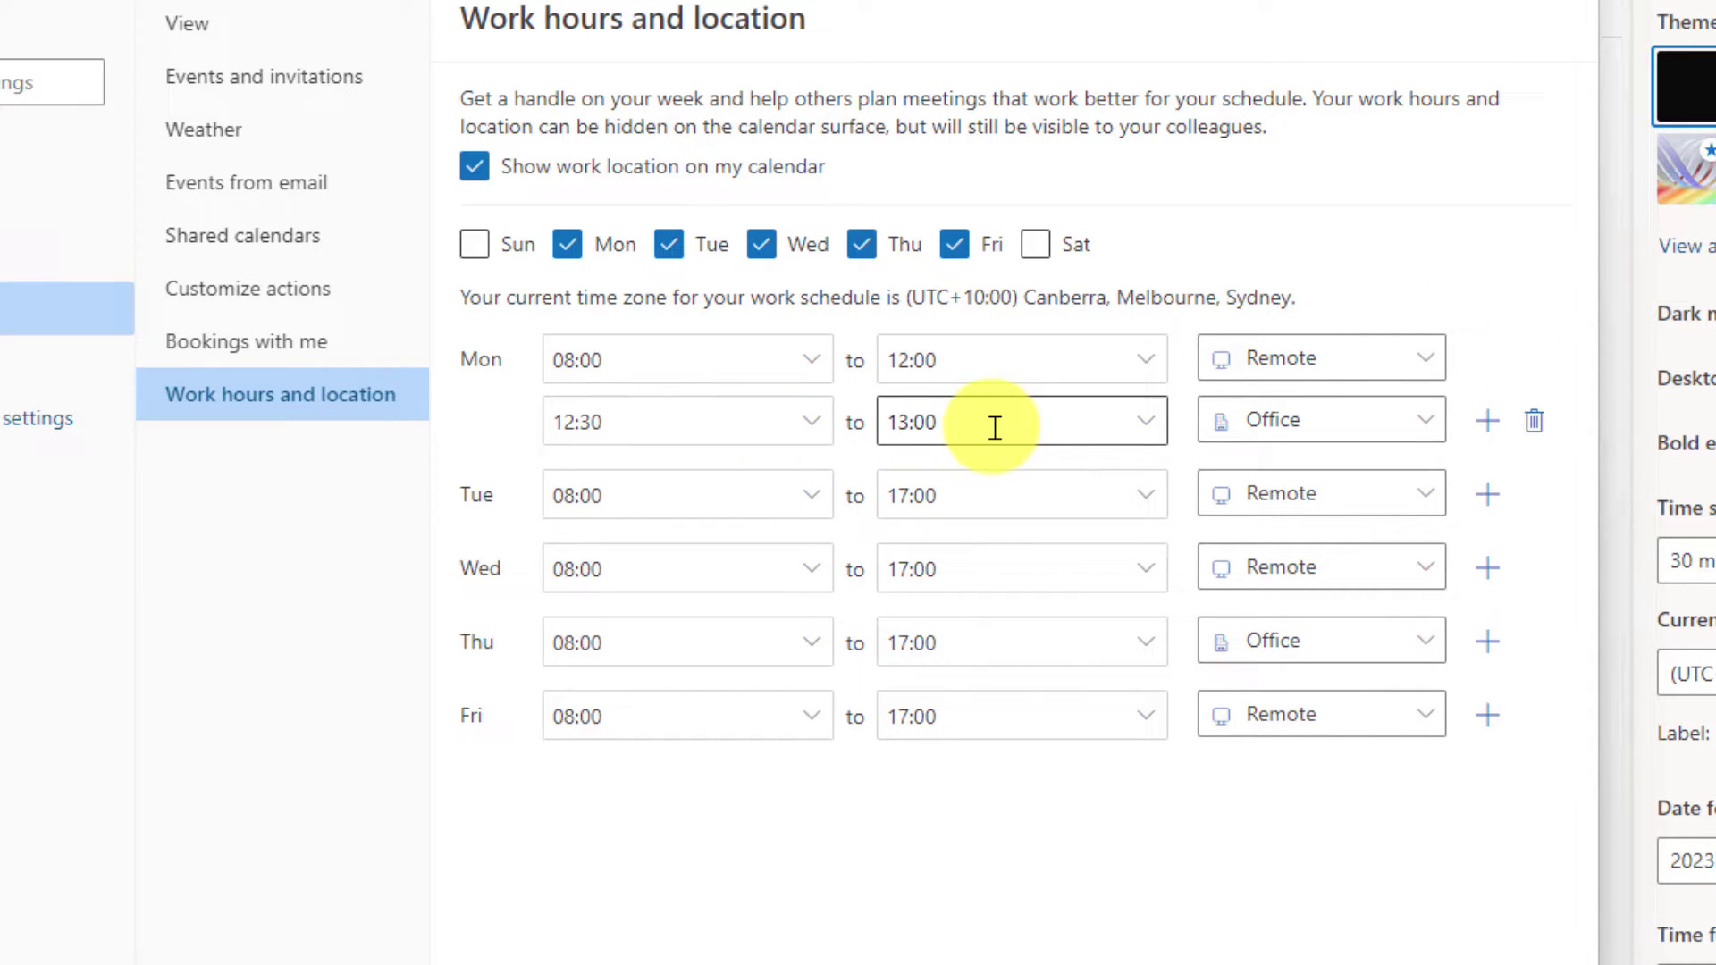
{"action": "left_click", "coordinate": [1147, 421]}
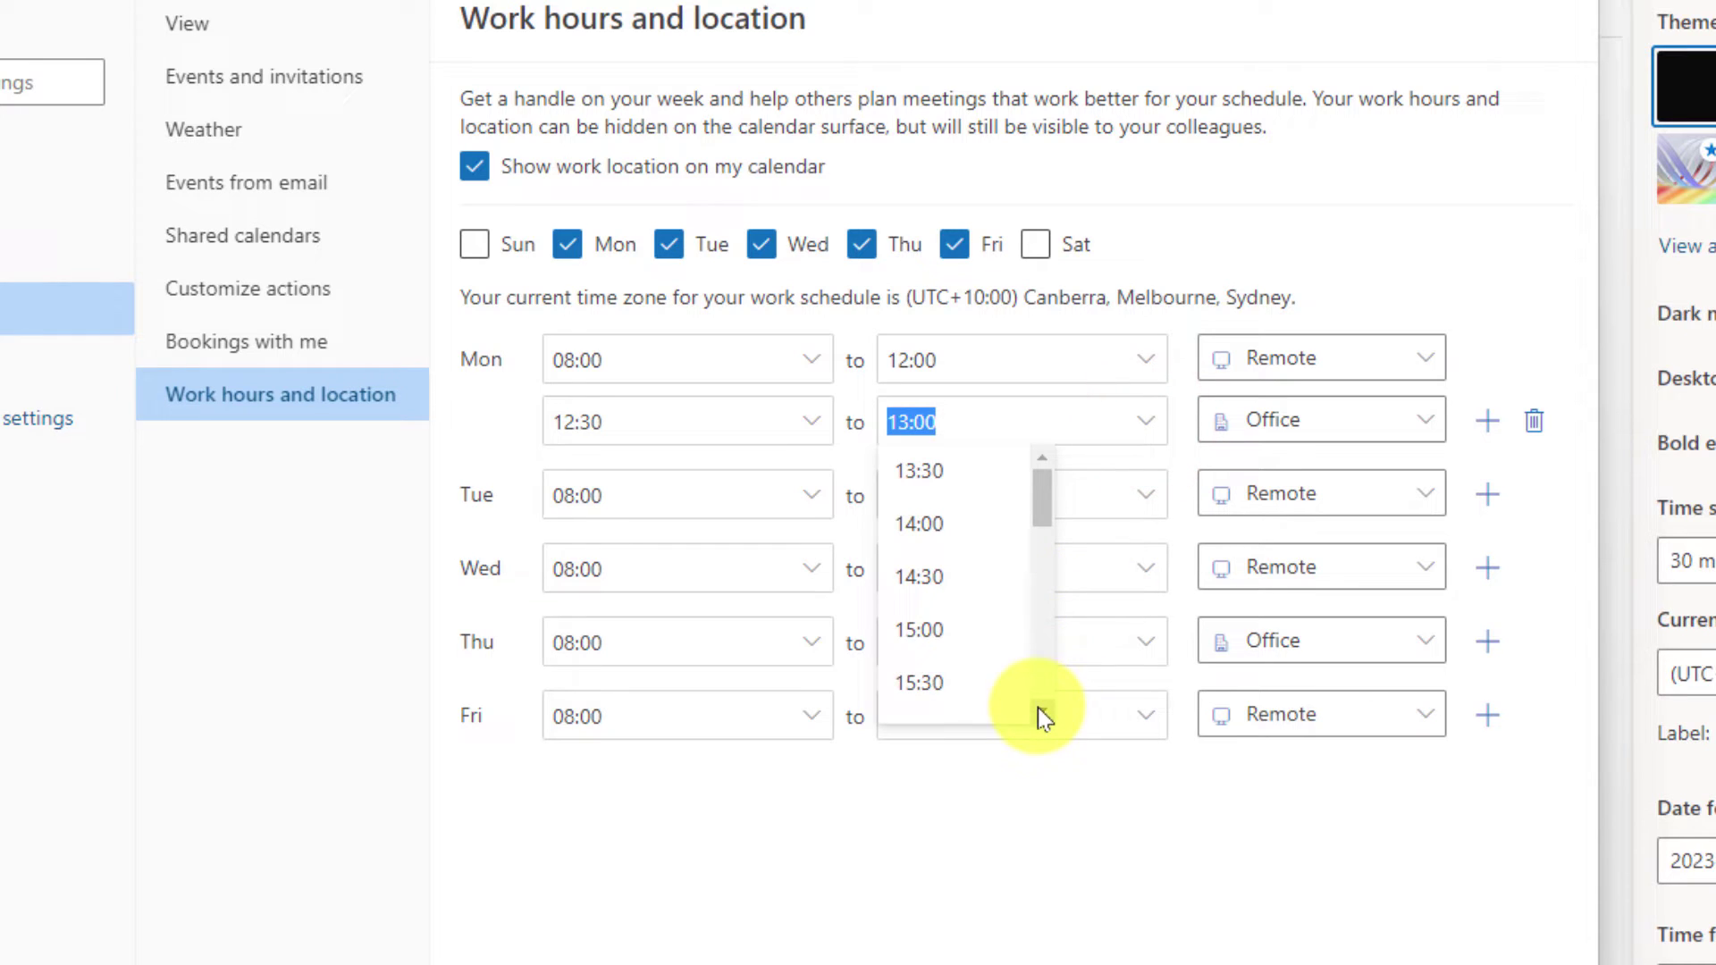
{"action": "left_click", "coordinate": [1042, 713]}
{"action": "left_click", "coordinate": [986, 662]}
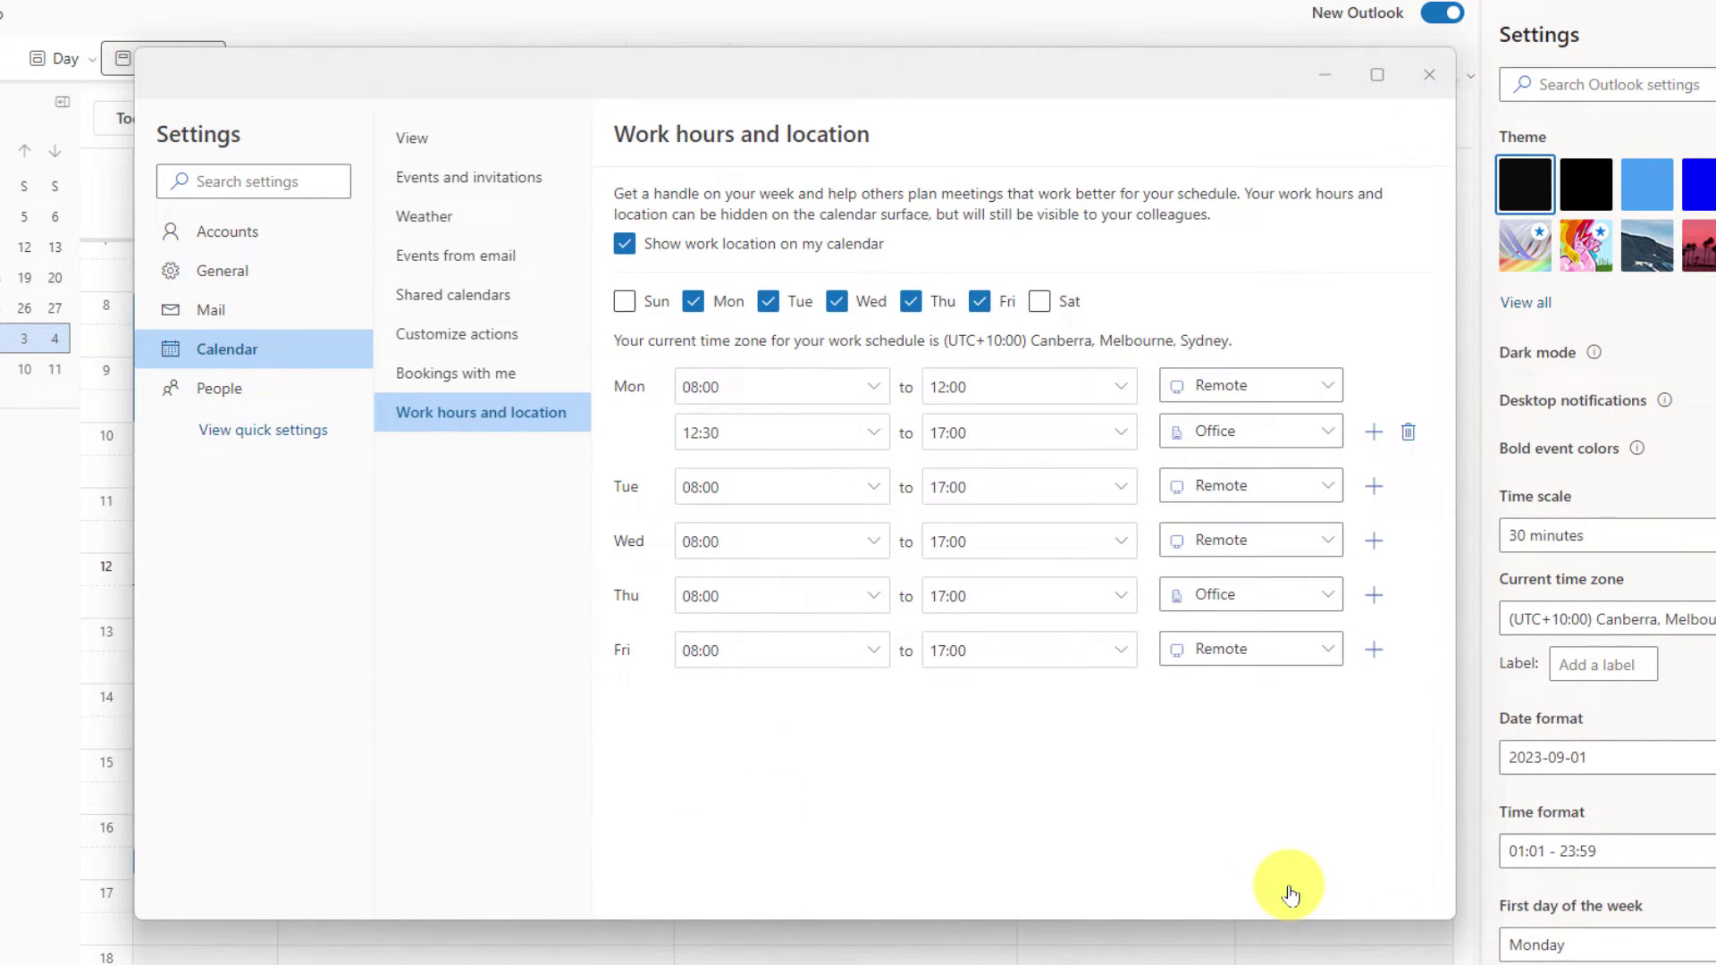
- Close both settings panels, mark Tuesday Nov 29 as Remote, and minimise Outlook
{"action": "left_click", "coordinate": [1438, 77]}
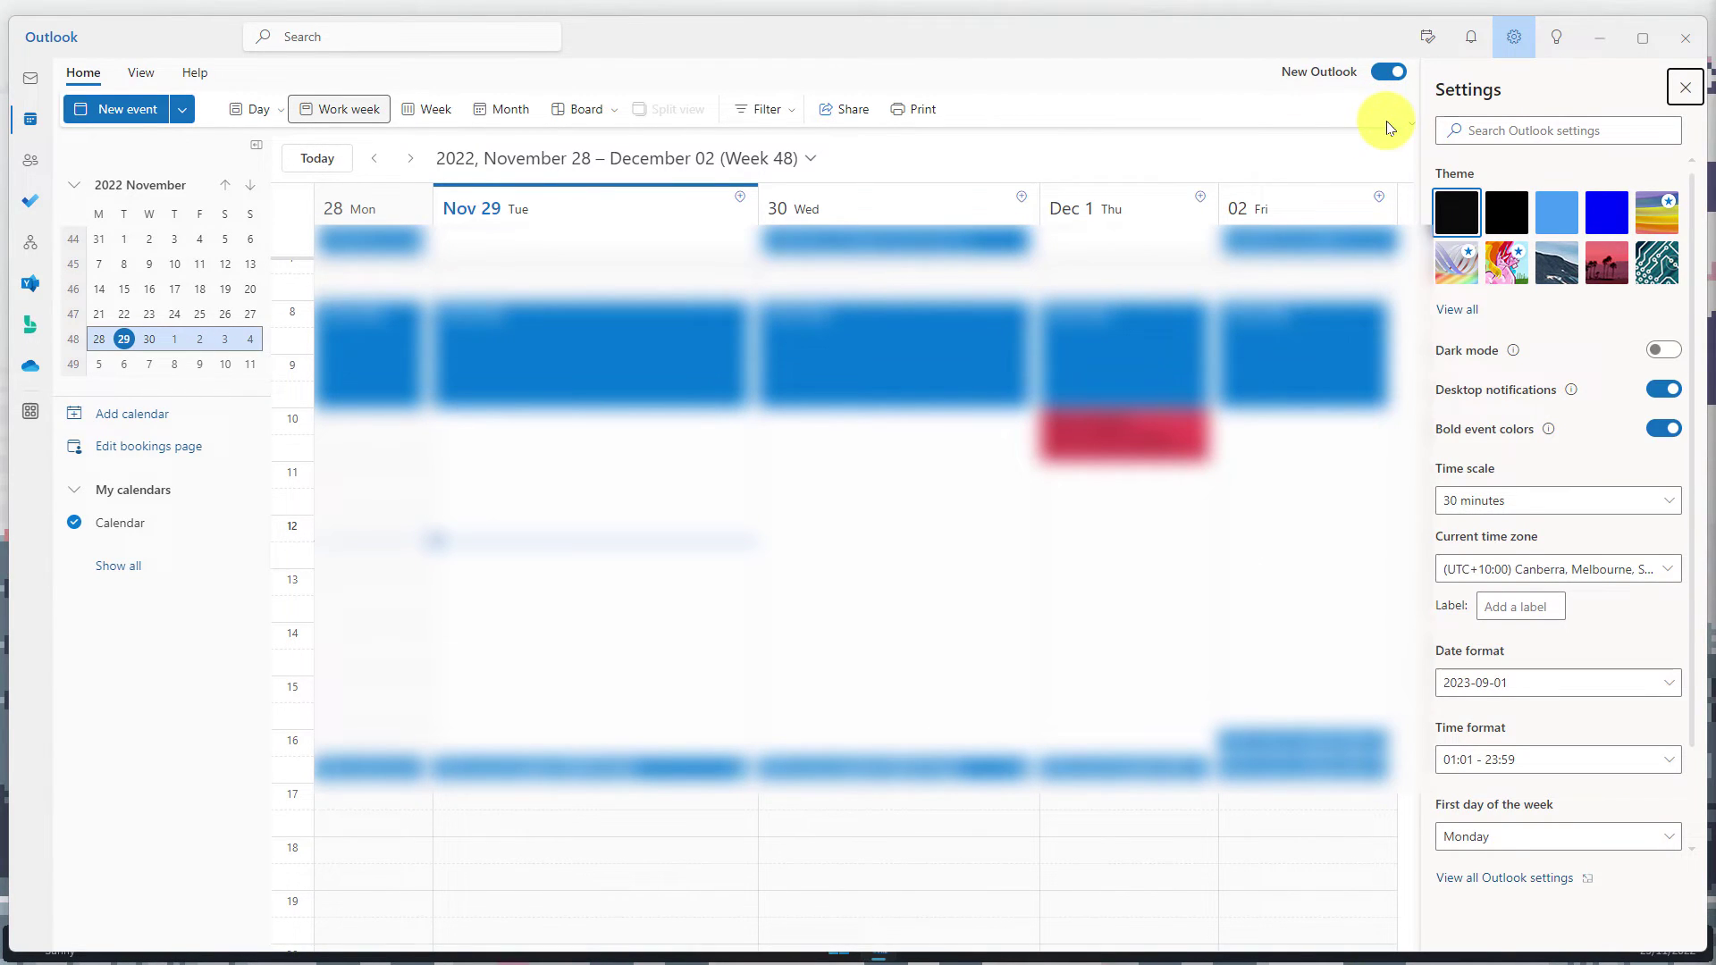
{"action": "left_click", "coordinate": [1681, 86]}
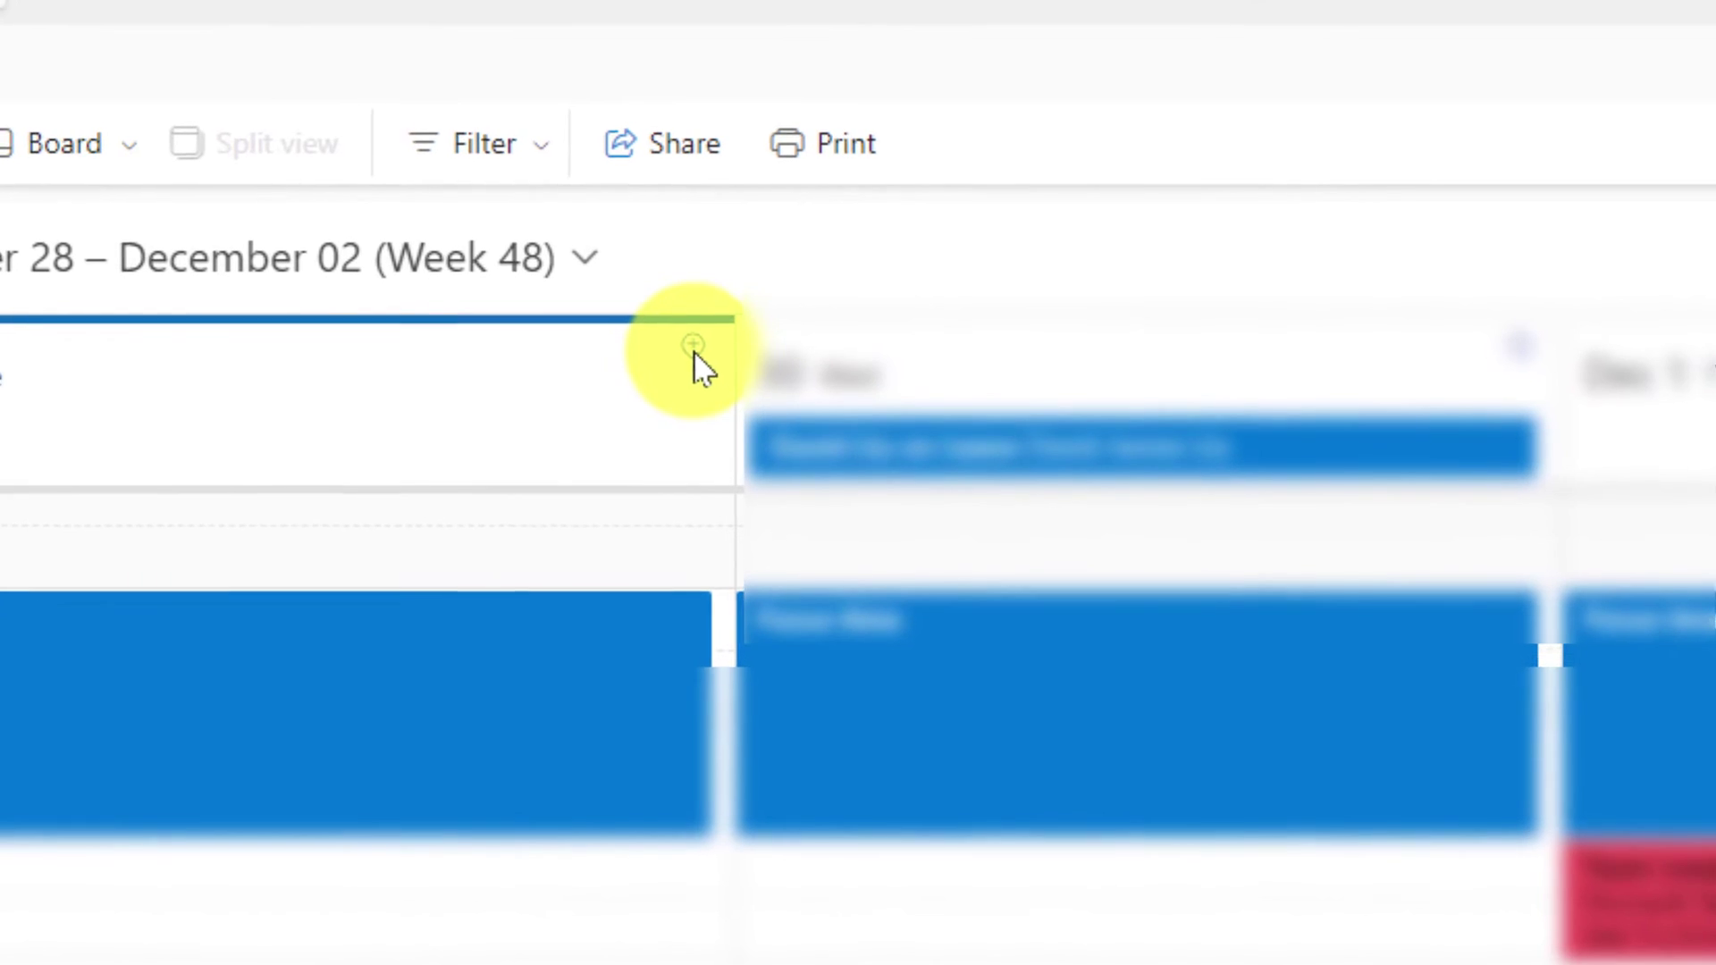
{"action": "left_click", "coordinate": [694, 352]}
{"action": "mouse_move", "coordinate": [857, 198]}
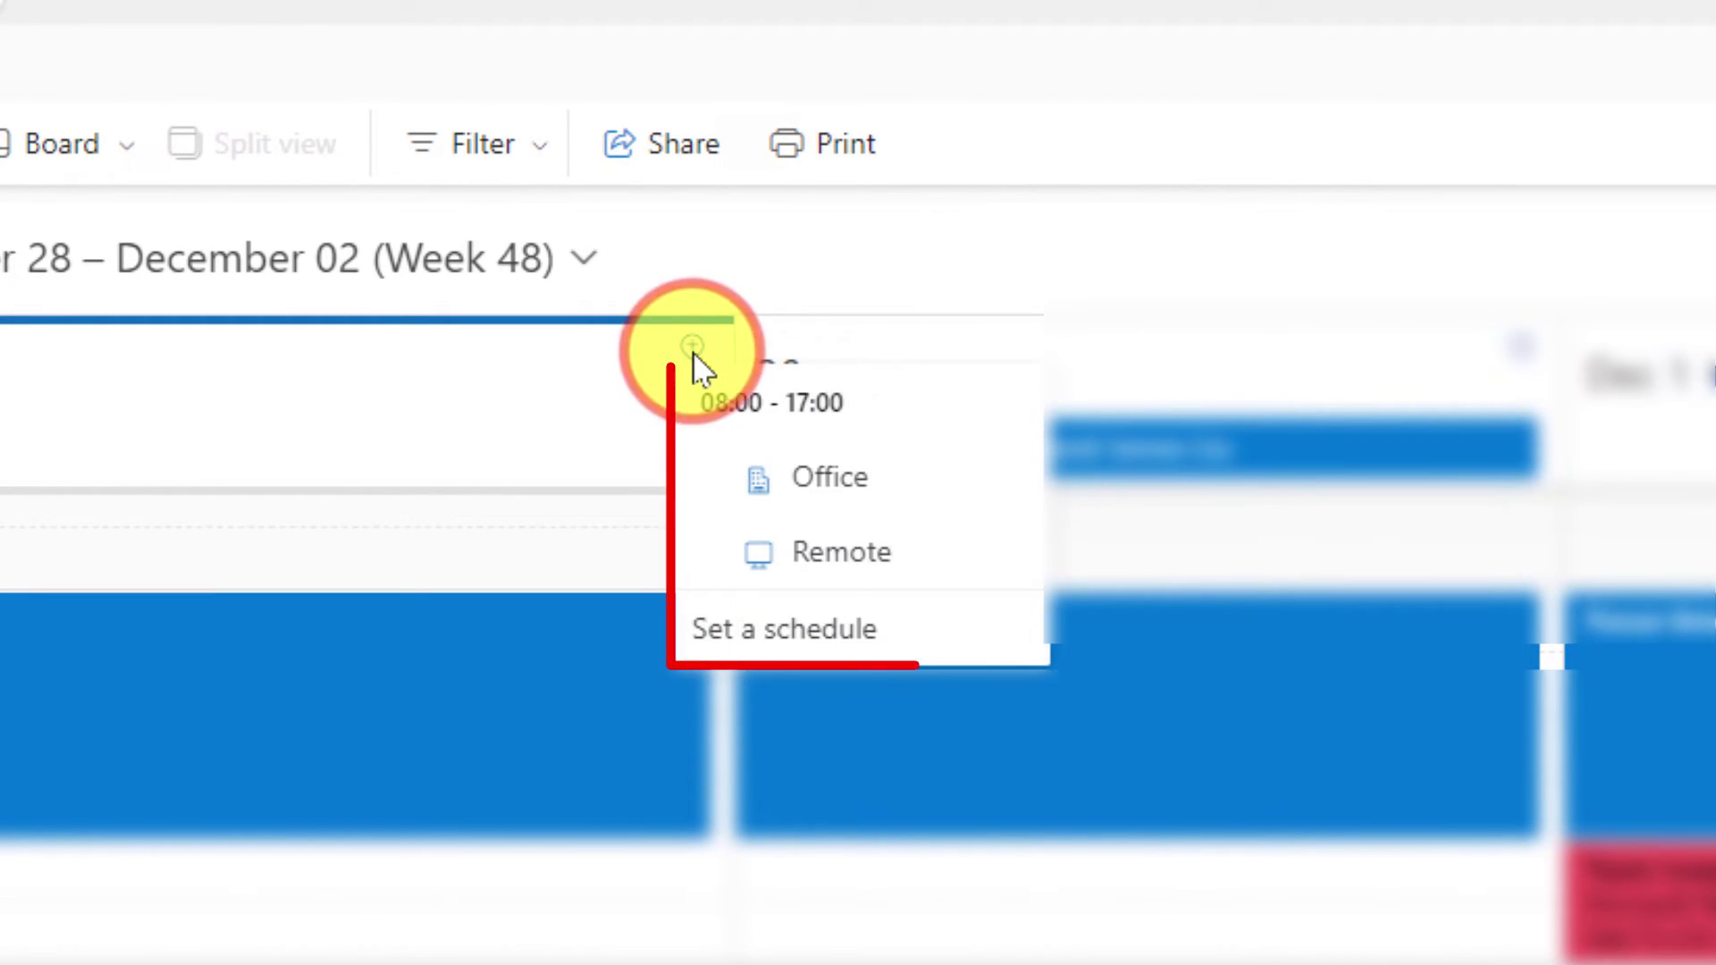
{"action": "left_click", "coordinate": [882, 561]}
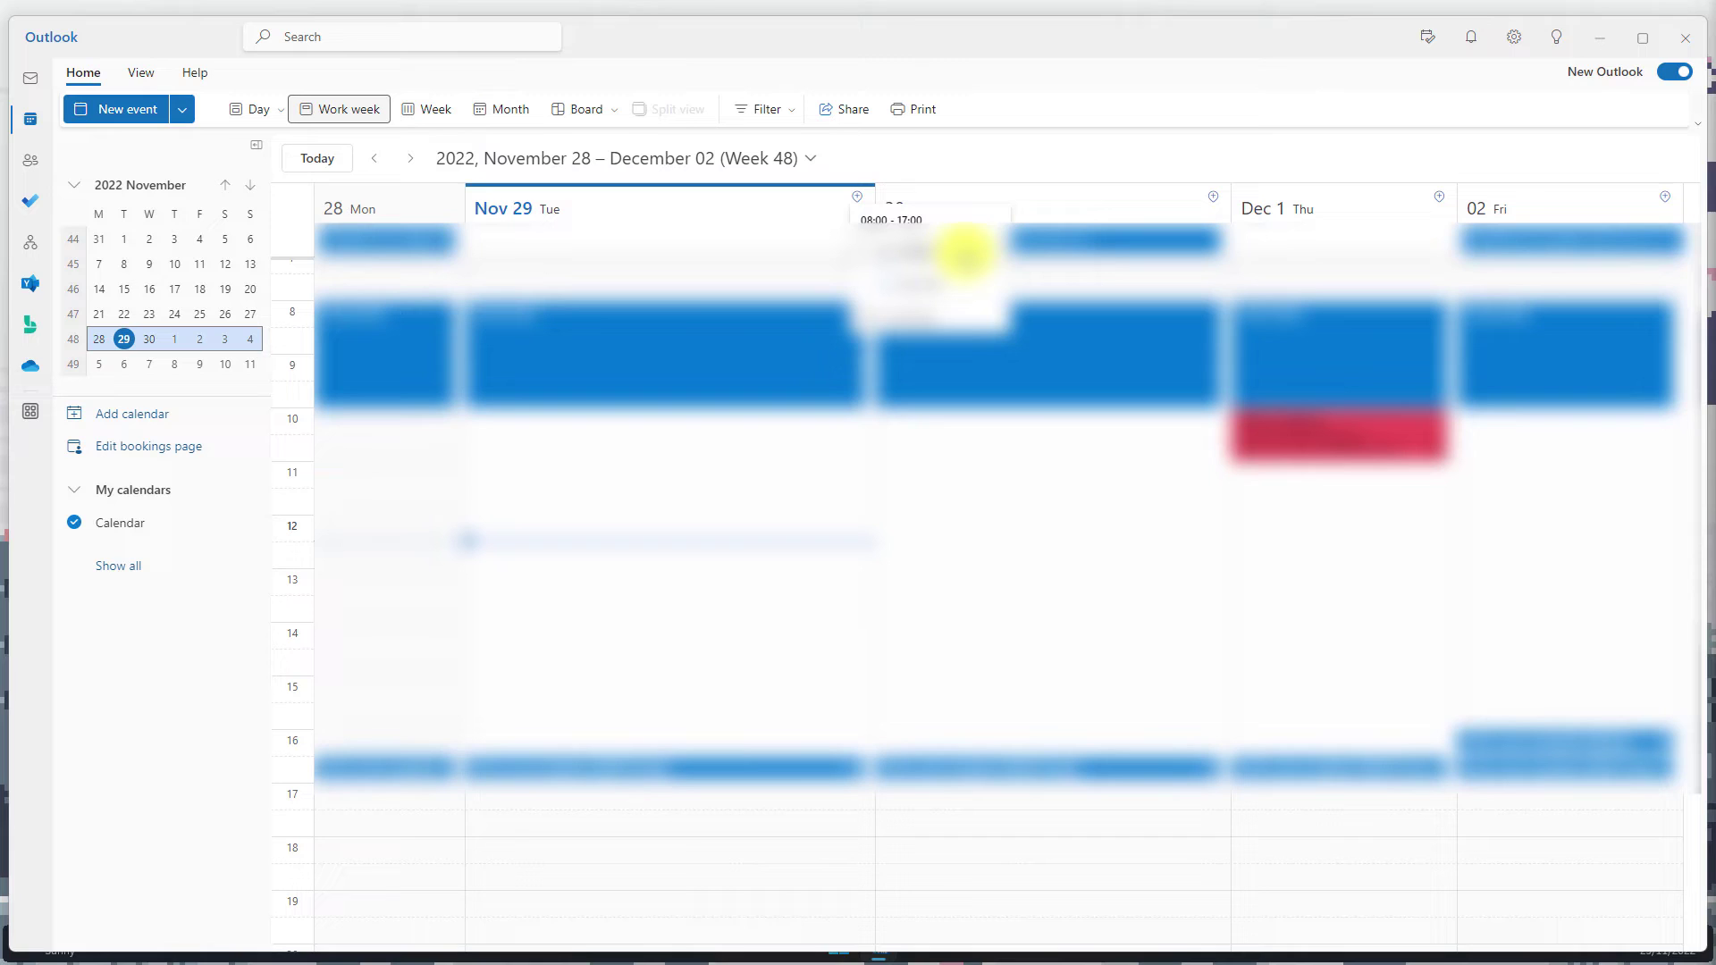
{"action": "left_click", "coordinate": [1610, 38]}
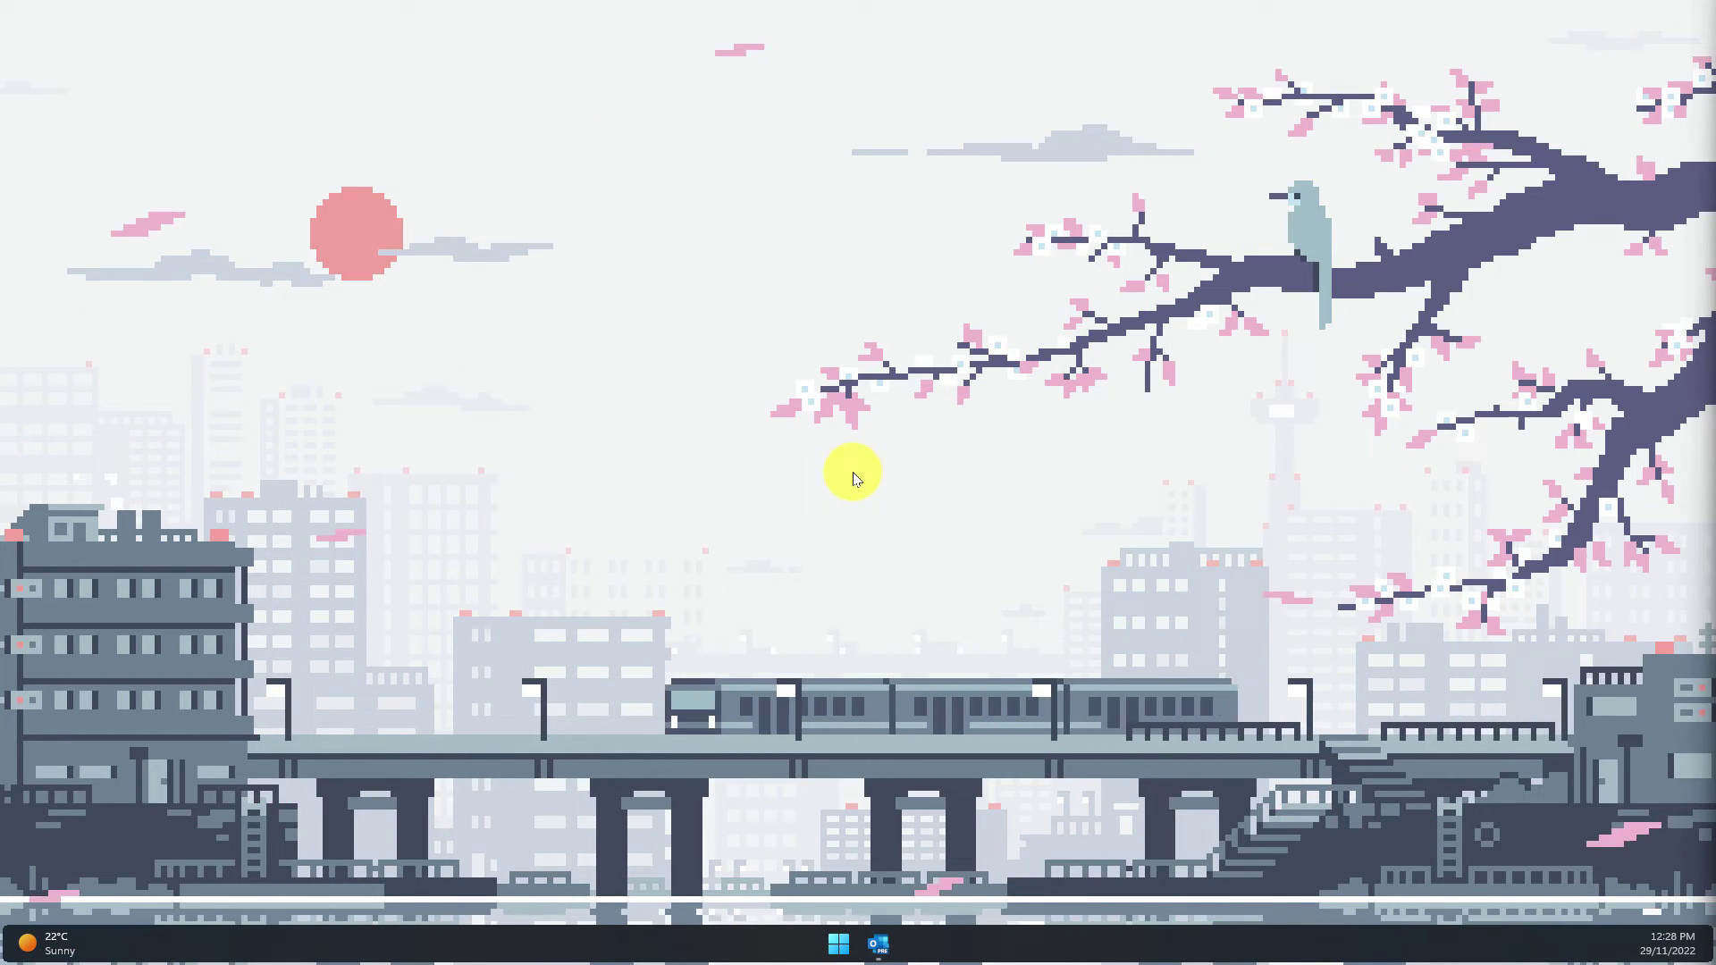